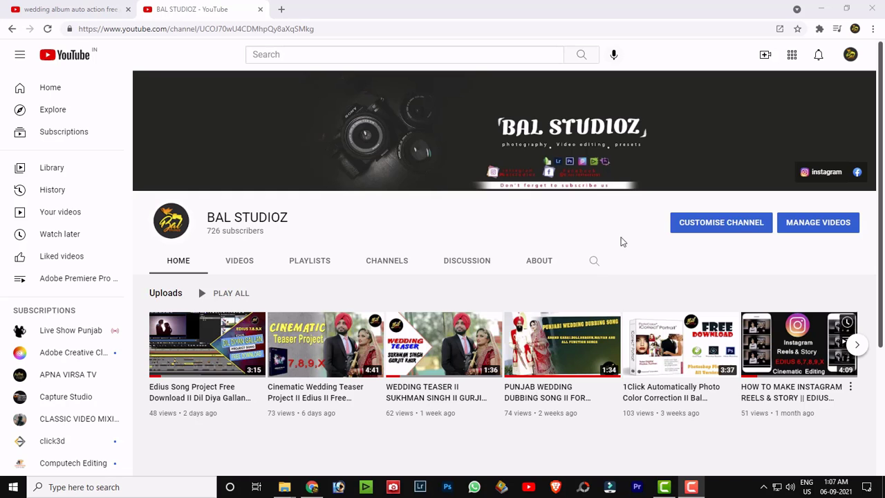
# Step: Show the channel's Videos tab and scroll through the grid of uploaded videos
pyautogui.scroll(-2, 462, 242)
pyautogui.scroll(2, 500, 295)
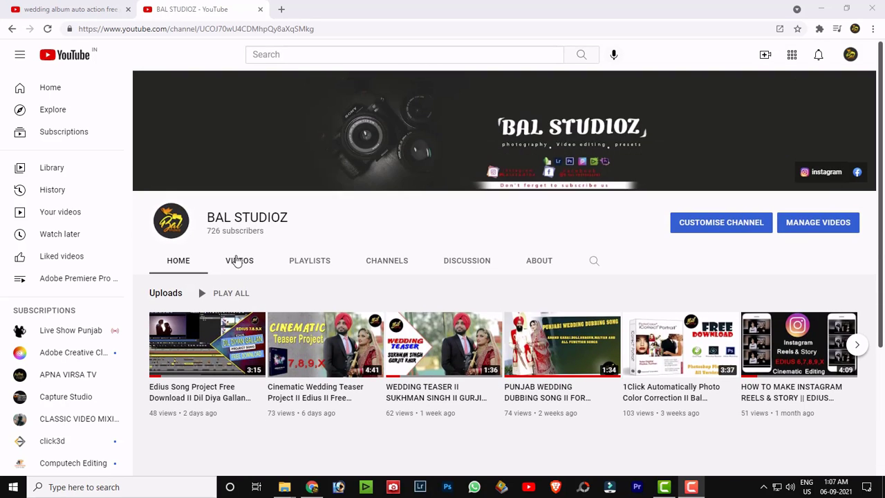
pyautogui.click(239, 261)
pyautogui.scroll(-4, 592, 334)
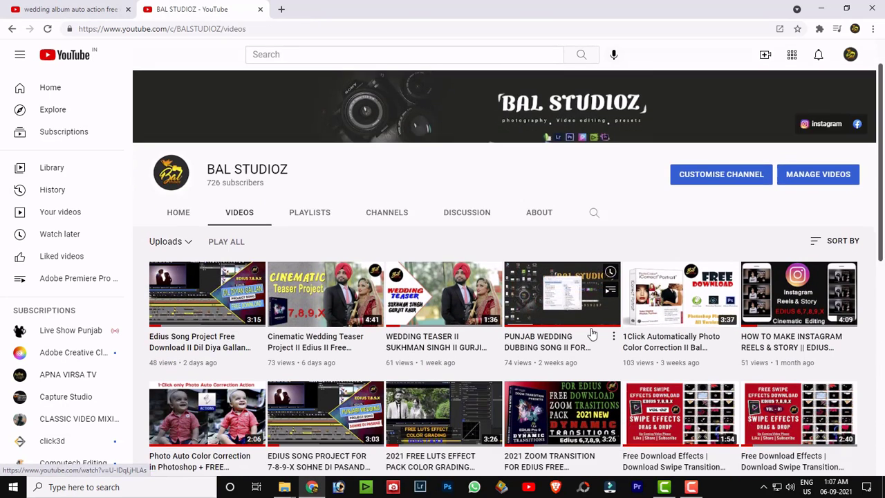
pyautogui.scroll(-1, 591, 334)
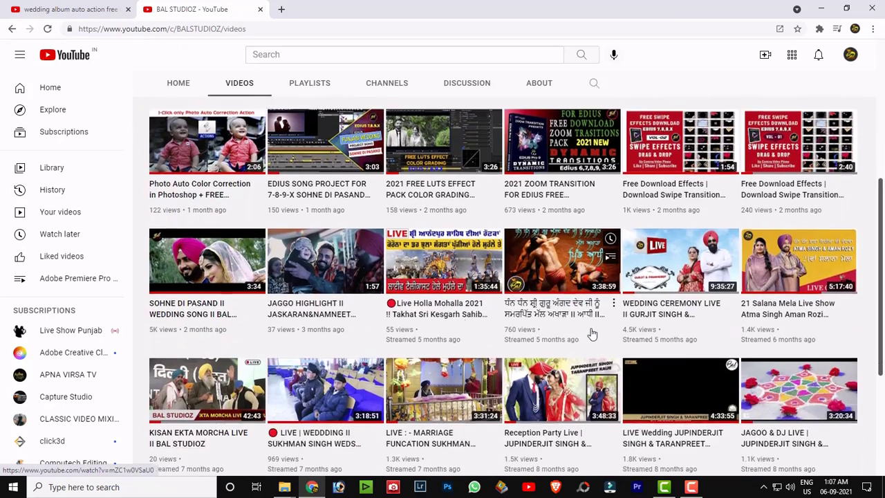
pyautogui.scroll(2, 590, 332)
# Step: Minimize the browser and refresh the desktop twice
pyautogui.click(821, 9)
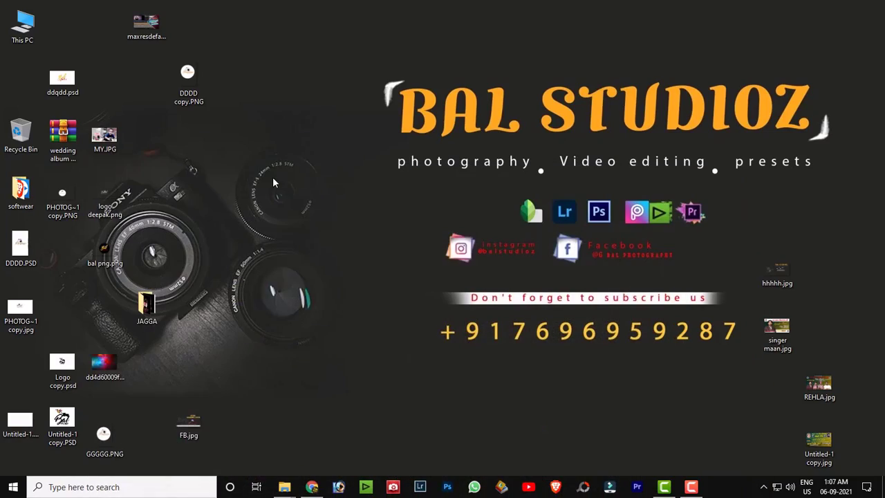
pyautogui.rightClick(273, 180)
pyautogui.click(302, 211)
pyautogui.rightClick(40, 138)
pyautogui.rightClick(206, 116)
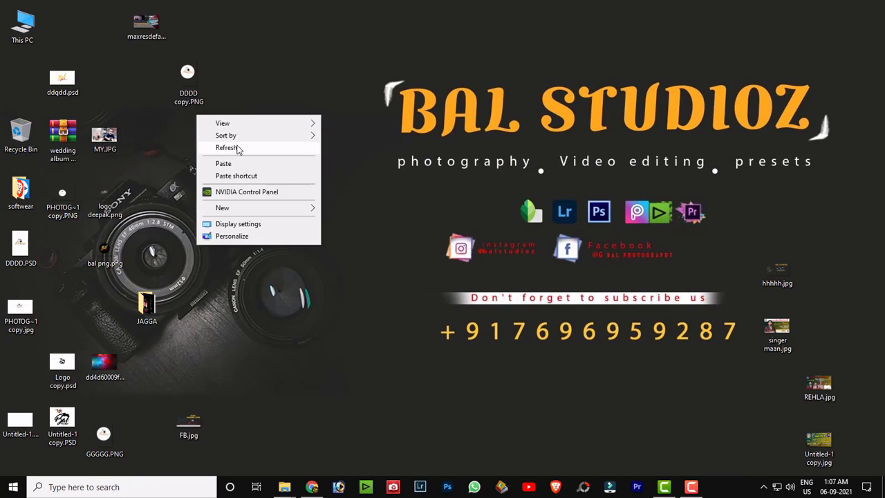
pyautogui.click(238, 147)
# Step: Extract the wedding album action archive to the desktop, accepting the default destination
pyautogui.rightClick(72, 136)
pyautogui.click(113, 164)
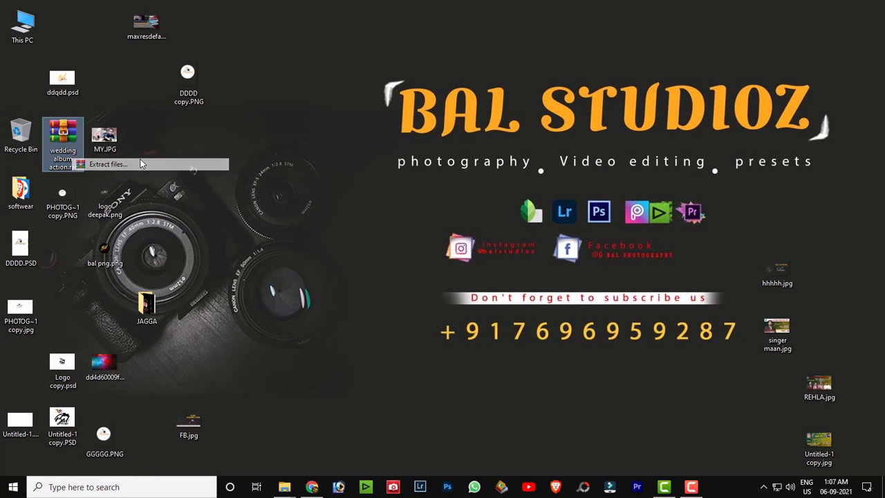
pyautogui.click(474, 354)
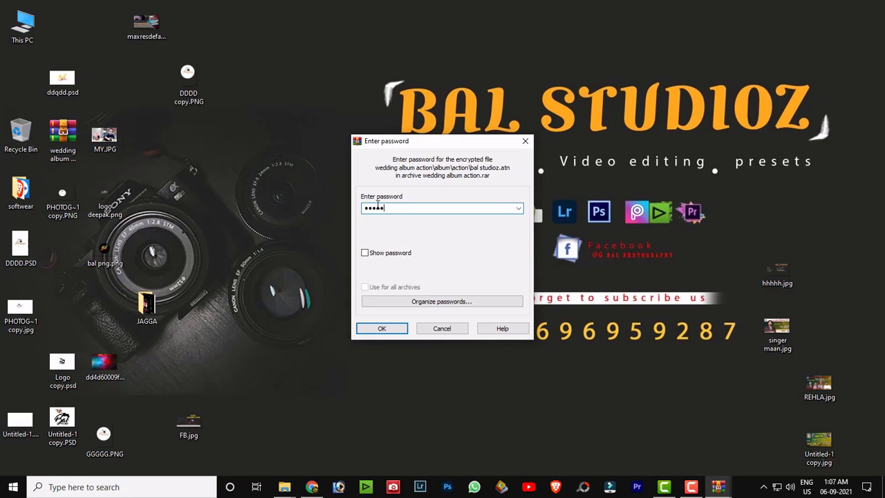
# Step: Confirm the archive password, refresh the desktop and move the extracted folder to the centre
pyautogui.click(391, 329)
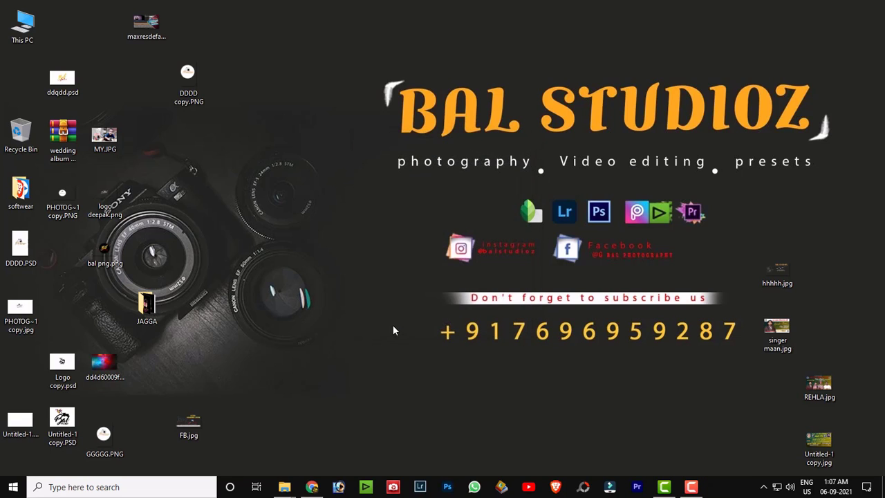
pyautogui.rightClick(251, 163)
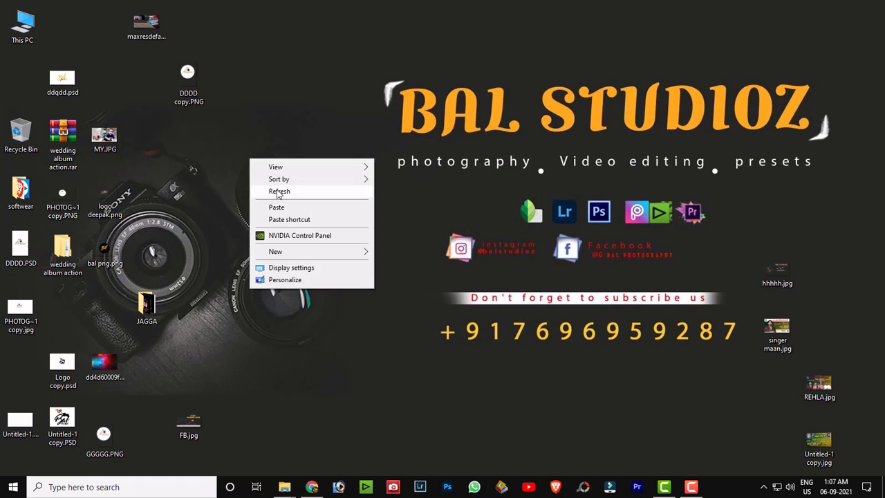
pyautogui.click(62, 249)
pyautogui.moveTo(62, 249); pyautogui.dragTo(420, 99)
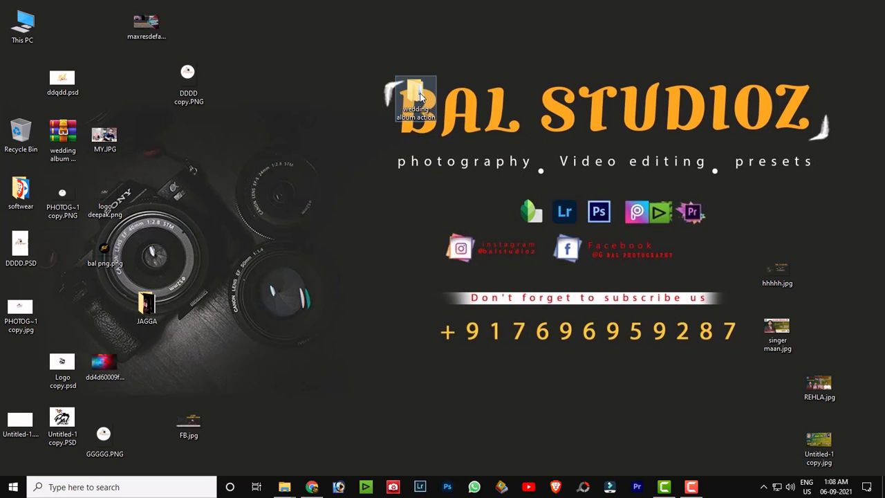
# Step: Copy Fit Image.jsx and Split to Layers.jsx from album\script, then close the window
pyautogui.doubleClick(420, 98)
pyautogui.doubleClick(166, 126)
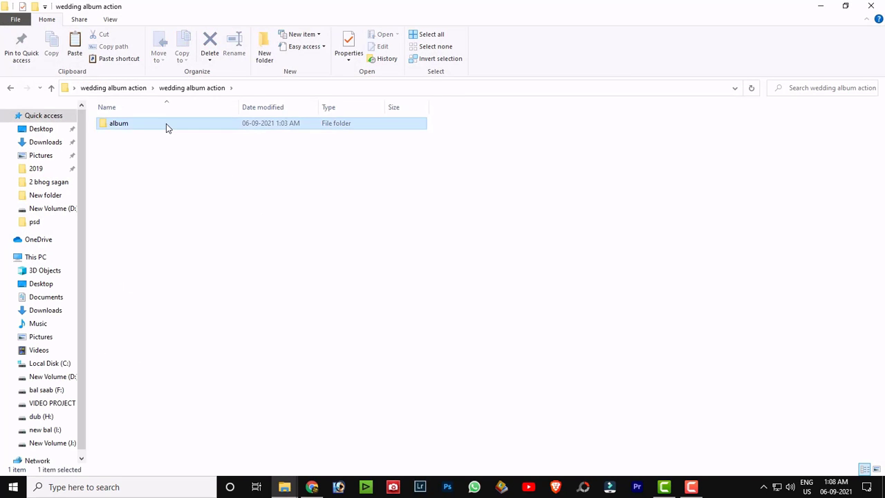
pyautogui.doubleClick(166, 124)
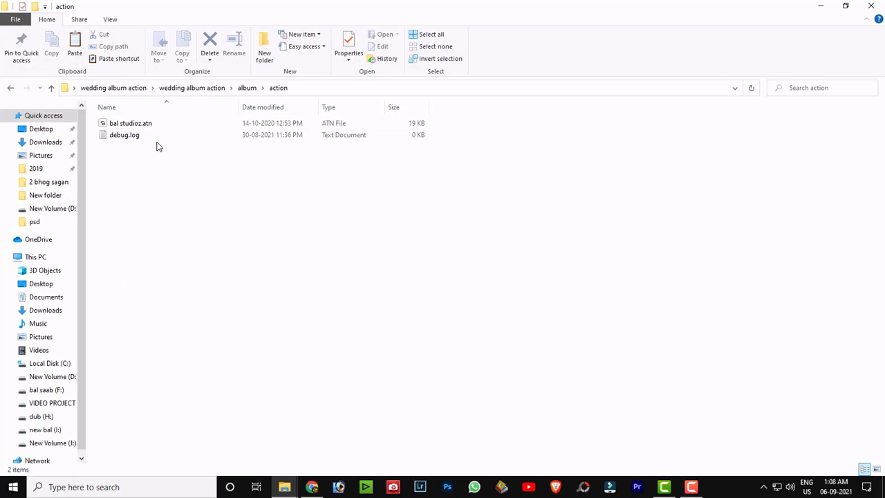
pyautogui.click(11, 88)
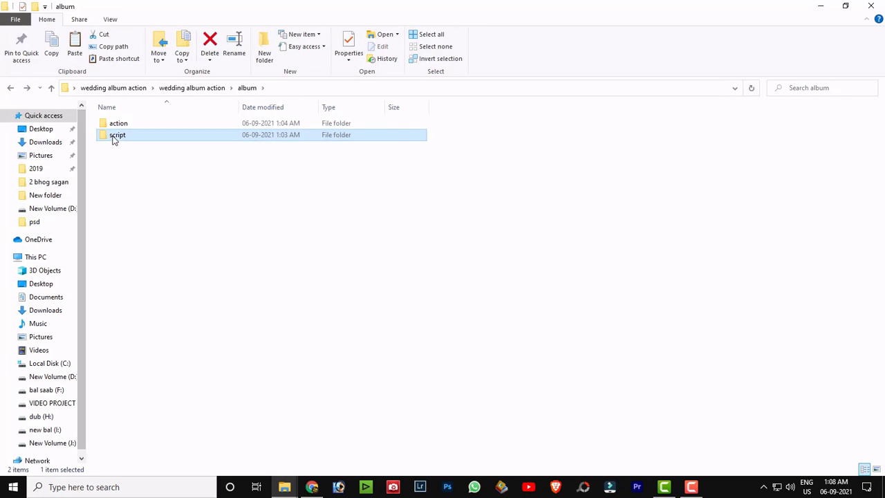
pyautogui.doubleClick(116, 136)
pyautogui.moveTo(153, 170); pyautogui.dragTo(123, 117)
pyautogui.rightClick(130, 129)
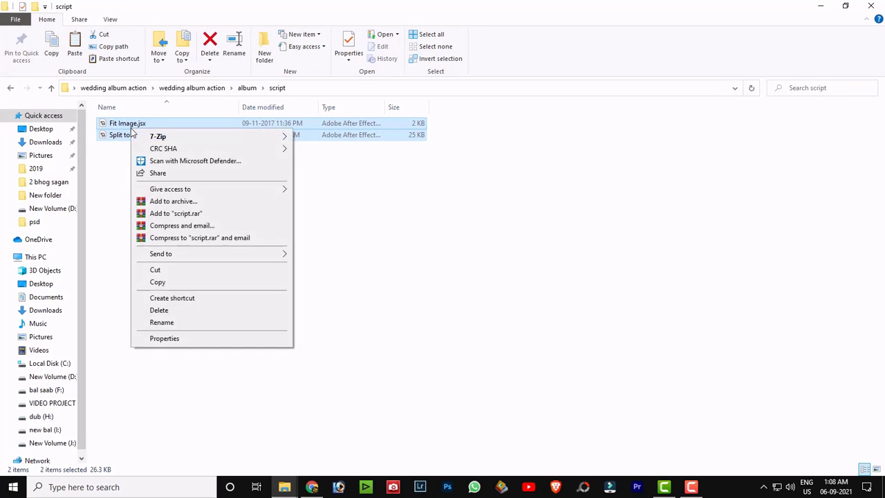
pyautogui.click(158, 282)
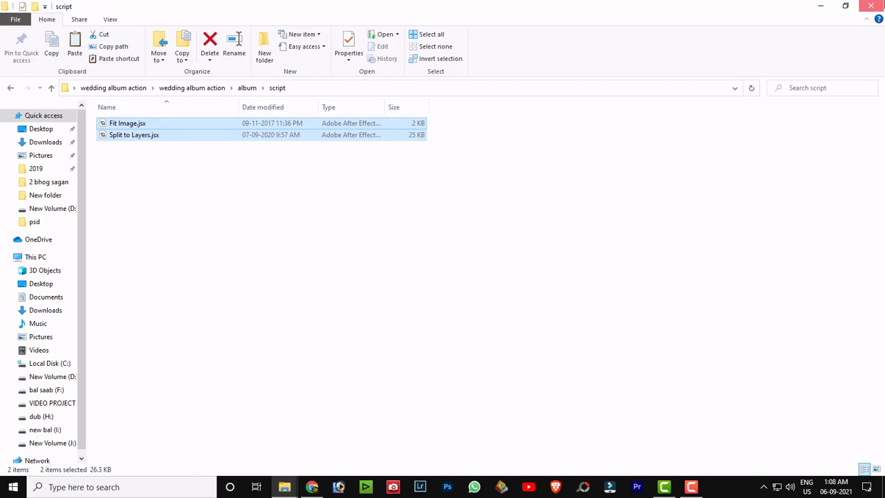
pyautogui.click(871, 6)
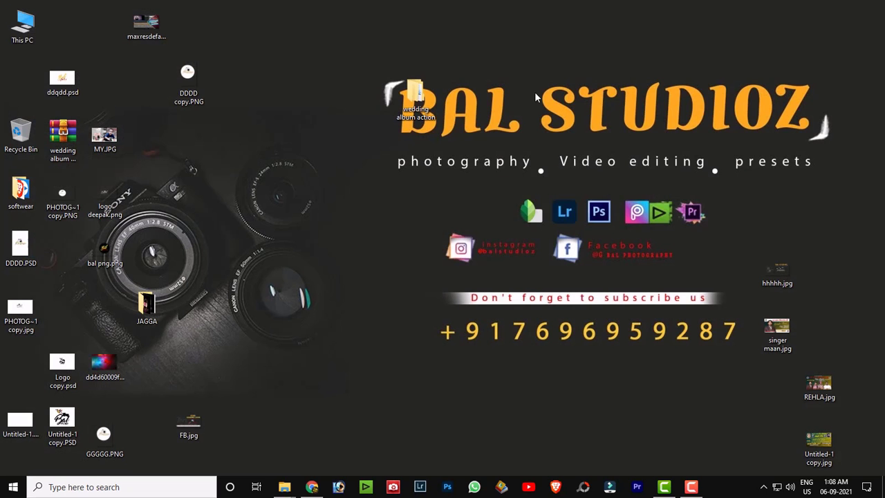
# Step: Go to C:\Program Files and show it as extra large icons
pyautogui.doubleClick(20, 24)
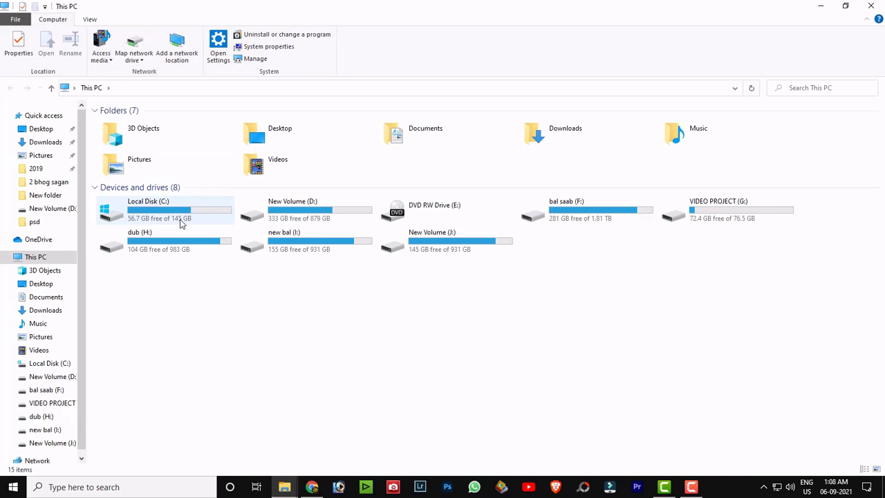
pyautogui.doubleClick(176, 217)
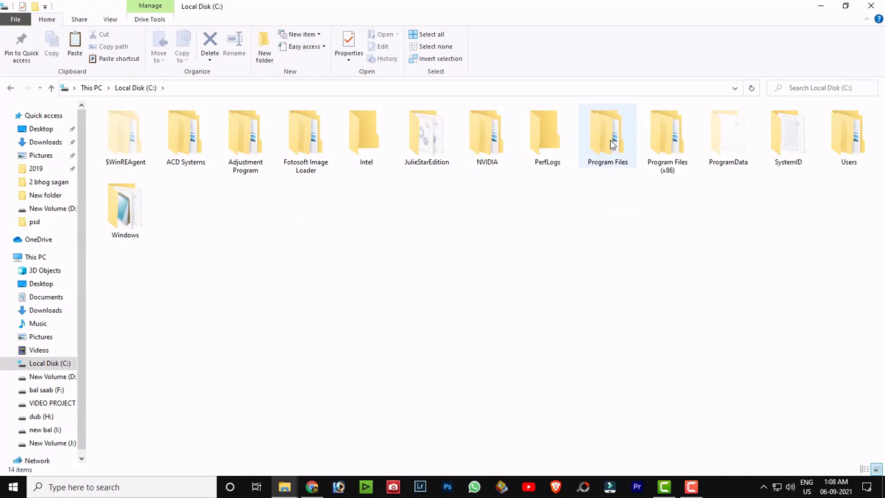
pyautogui.doubleClick(608, 141)
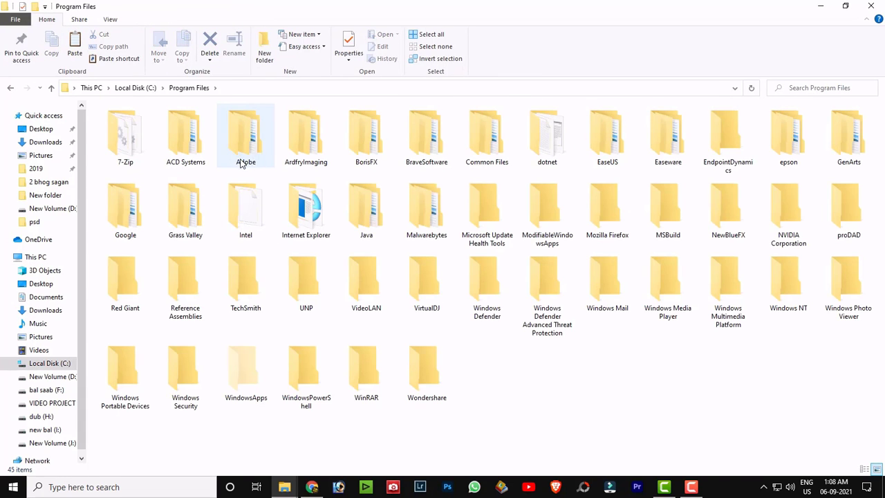
pyautogui.rightClick(512, 408)
pyautogui.moveTo(539, 267)
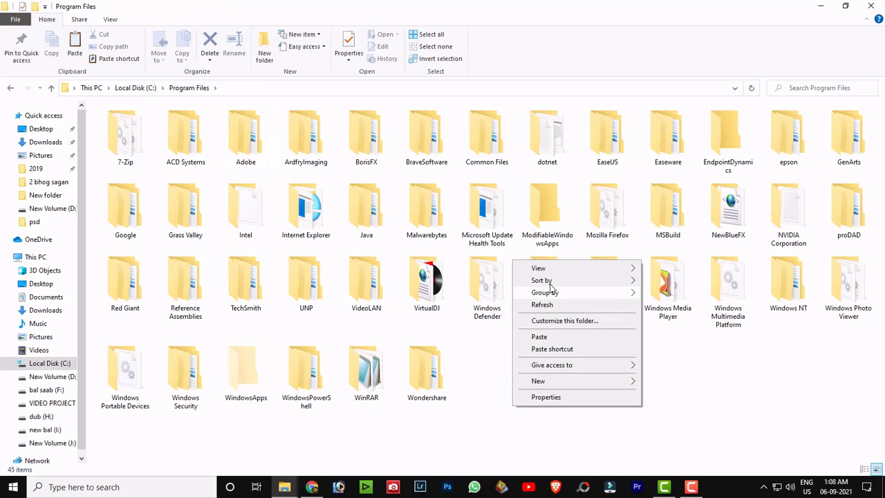
pyautogui.click(681, 268)
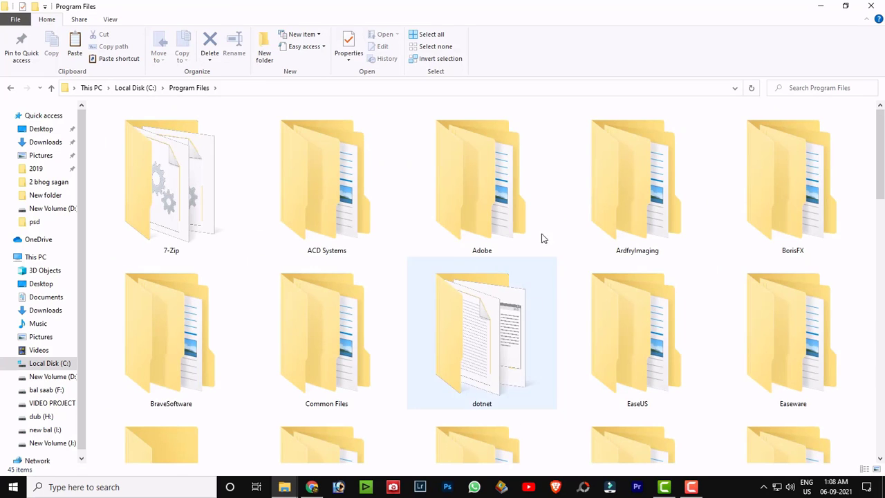
# Step: Go into Adobe\Adobe Photoshop 2020, viewing the Adobe folder as large icons
pyautogui.click(489, 207)
pyautogui.doubleClick(489, 206)
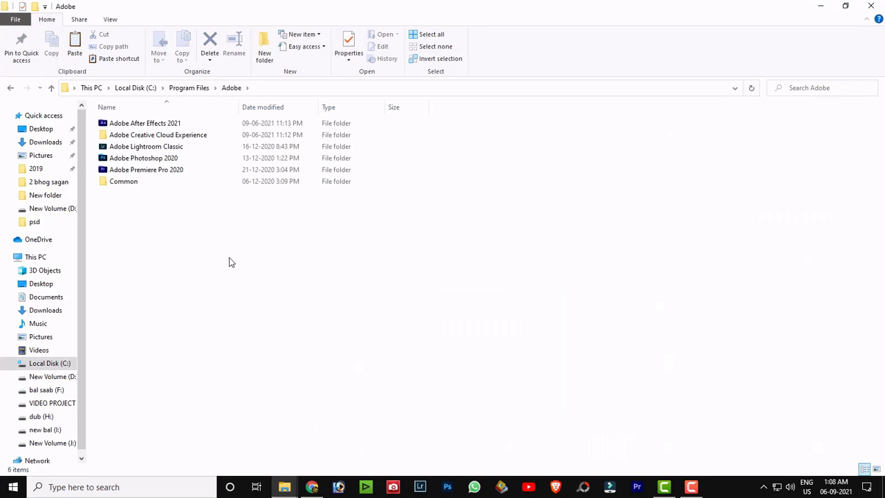
pyautogui.rightClick(166, 242)
pyautogui.click(337, 255)
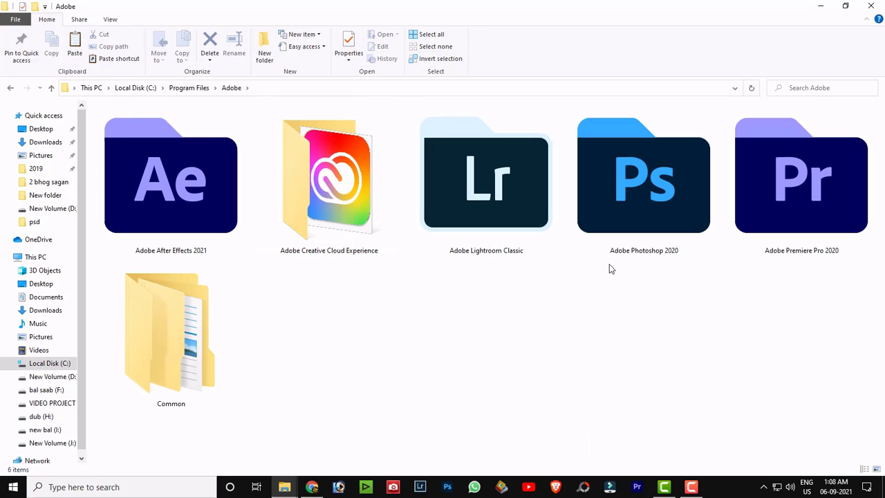
pyautogui.moveTo(643, 181)
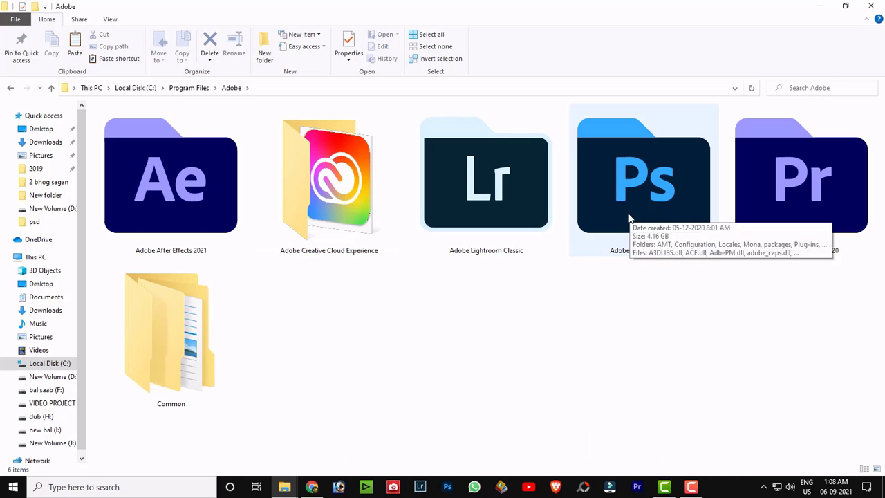
pyautogui.doubleClick(629, 219)
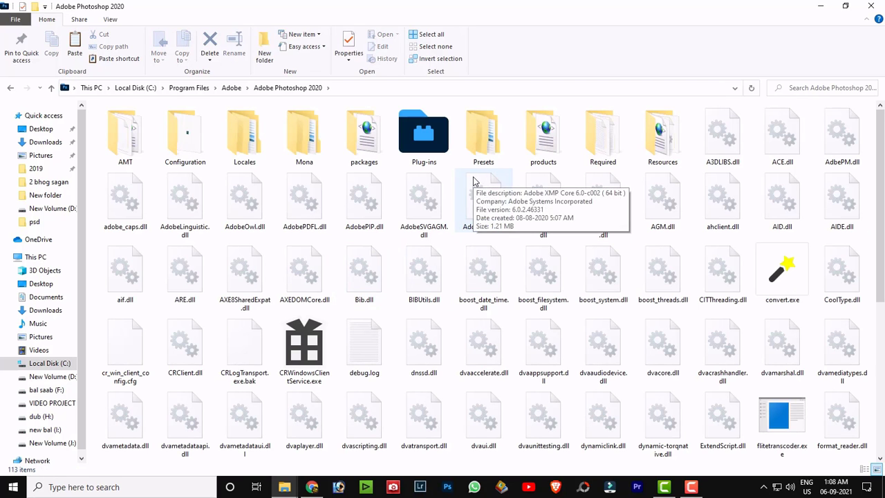
pyautogui.doubleClick(424, 135)
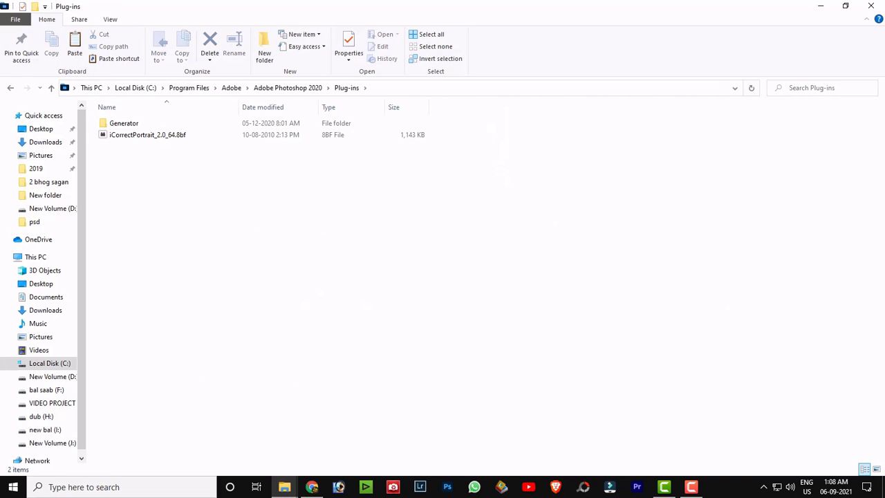
pyautogui.click(11, 90)
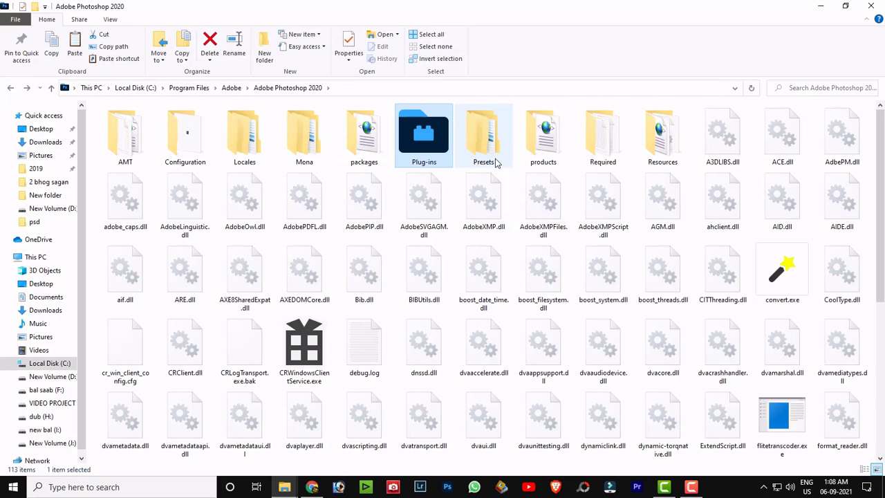
# Step: Open Presets as extra large icons, then open its Scripts folder
pyautogui.doubleClick(494, 161)
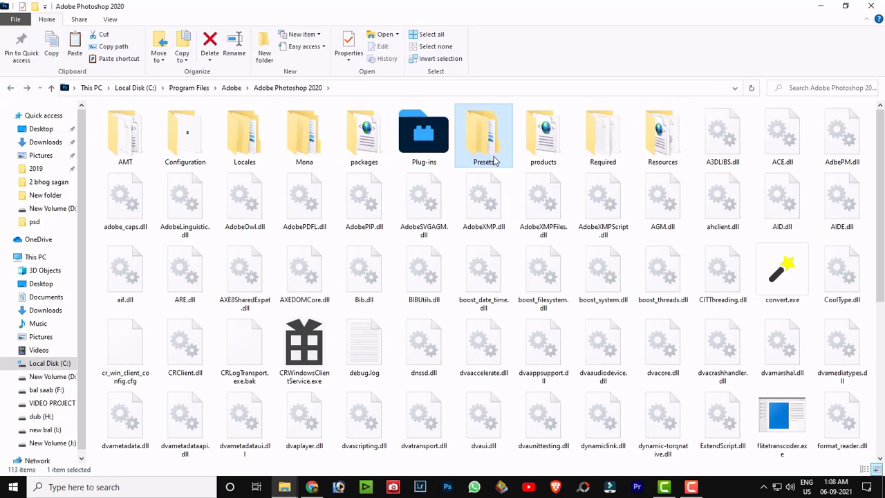
pyautogui.rightClick(468, 175)
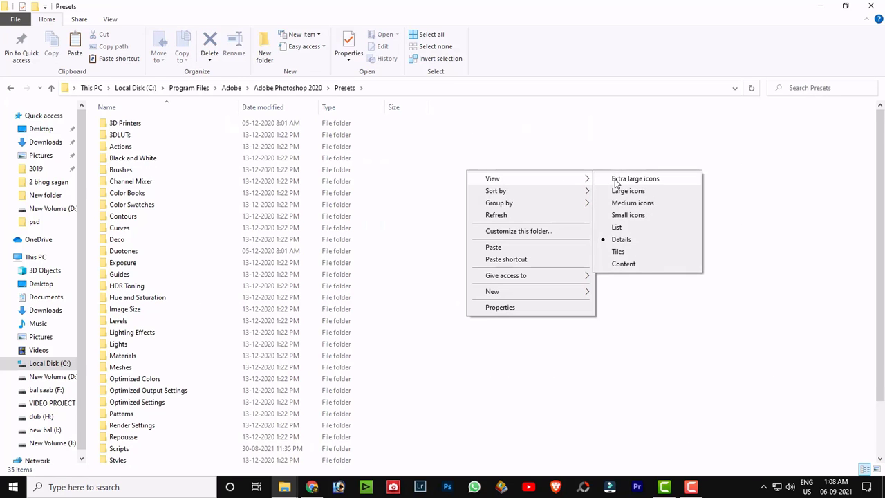
pyautogui.click(617, 181)
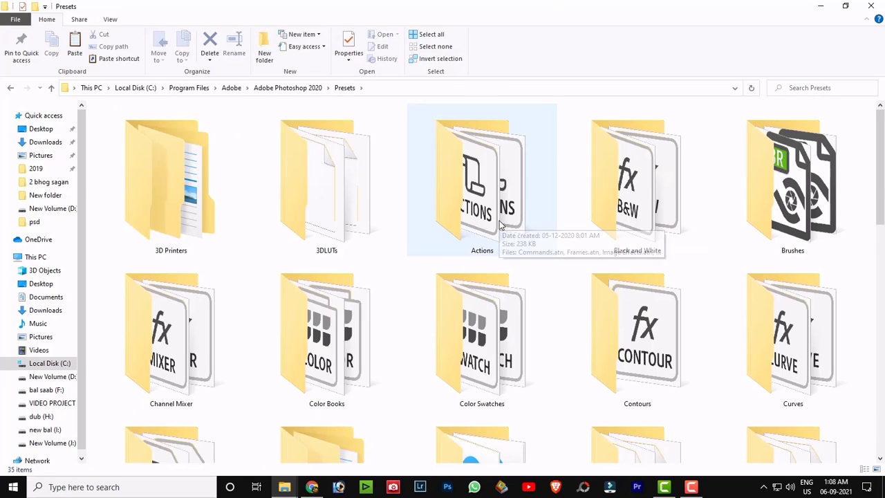
pyautogui.scroll(-3, 501, 224)
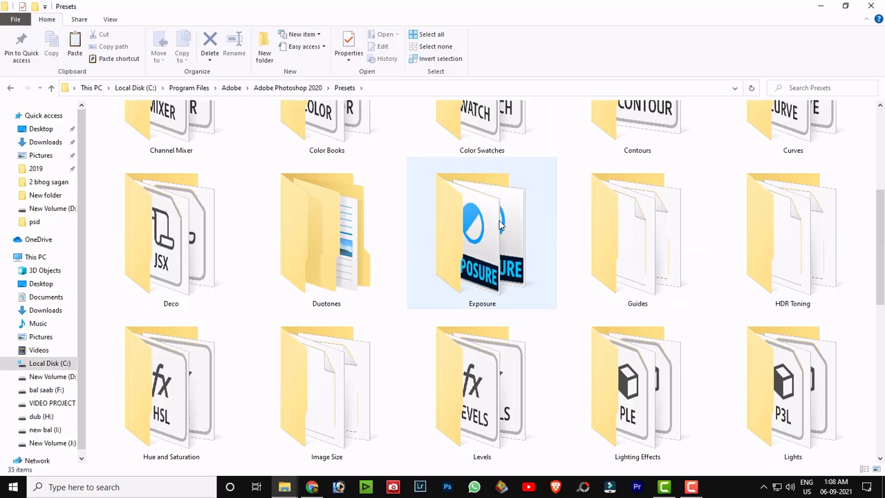
pyautogui.scroll(-5, 500, 223)
pyautogui.click(648, 267)
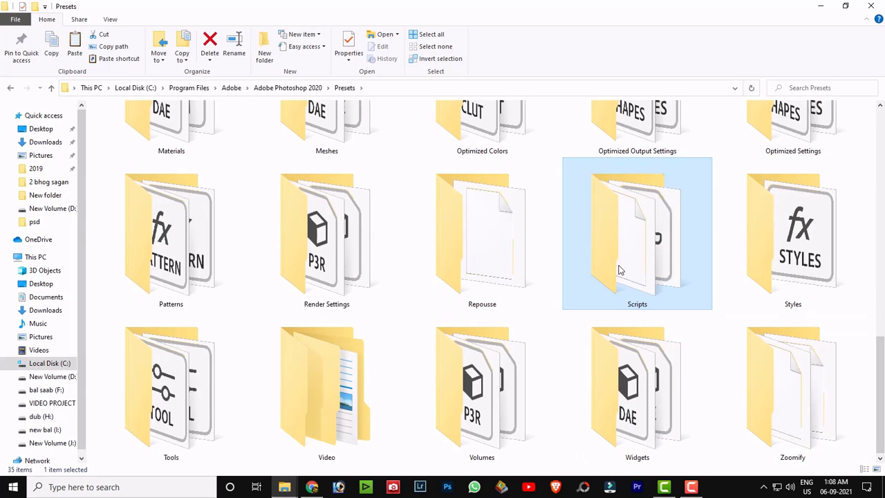
pyautogui.moveTo(637, 235)
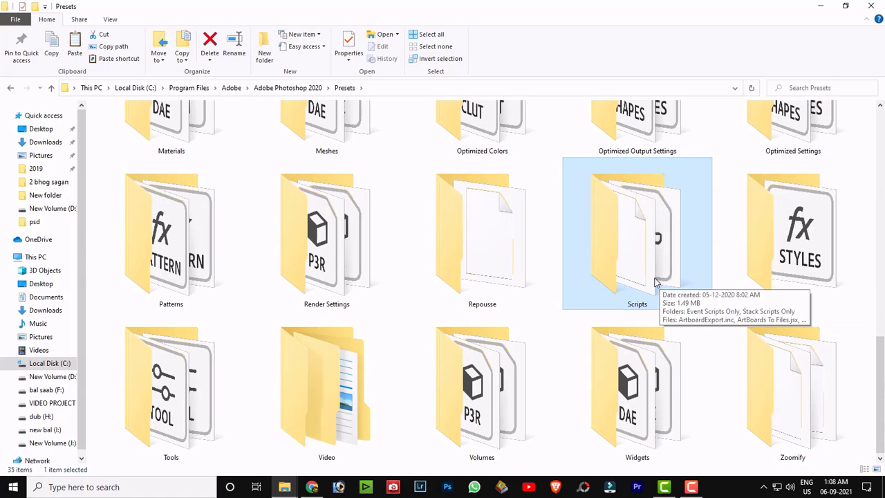
pyautogui.doubleClick(662, 280)
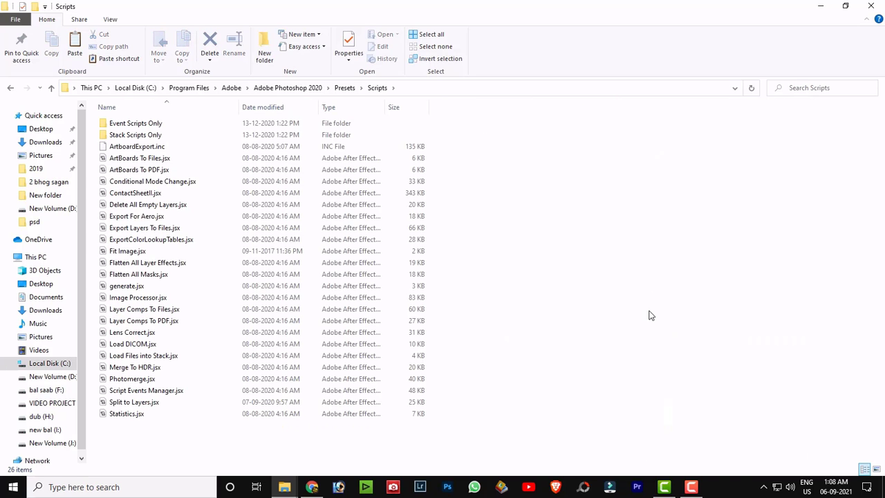
# Step: Switch the Scripts folder view to large icons and refresh it
pyautogui.rightClick(573, 152)
pyautogui.moveTo(599, 157)
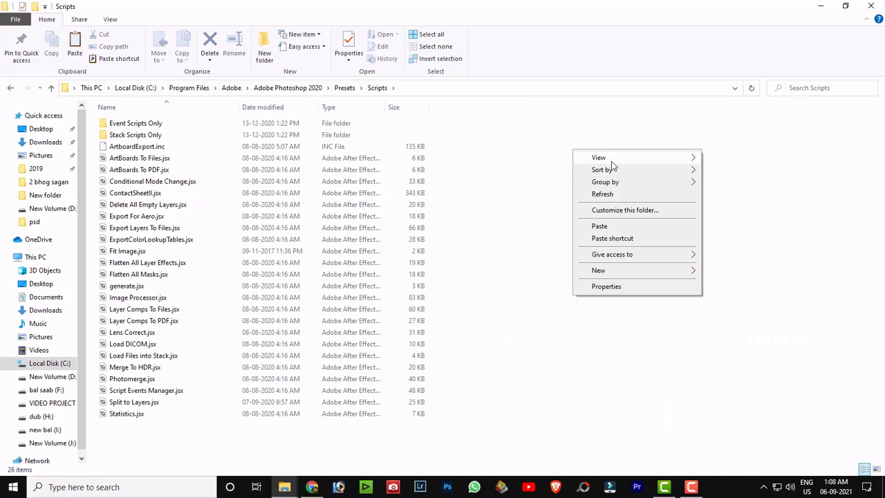
pyautogui.click(734, 170)
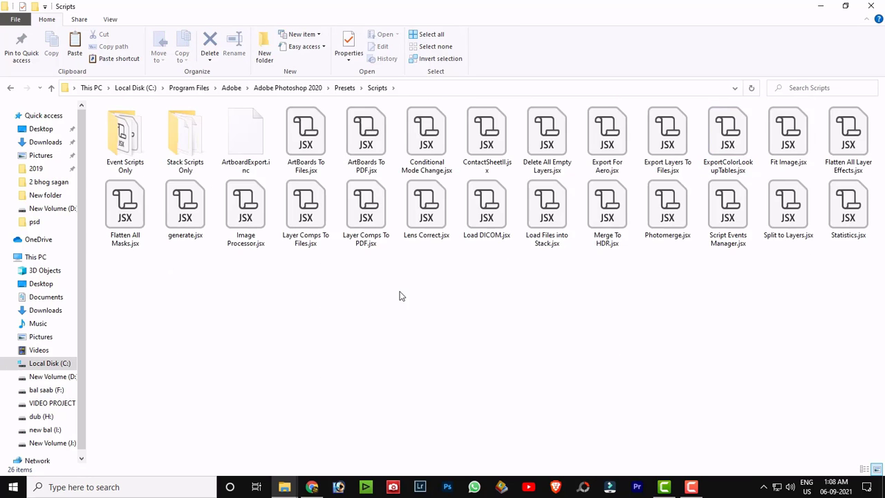
pyautogui.rightClick(308, 272)
pyautogui.click(363, 318)
# Step: Paste the two .jsx scripts, replacing existing files and granting administrator permission
pyautogui.rightClick(321, 302)
pyautogui.click(348, 380)
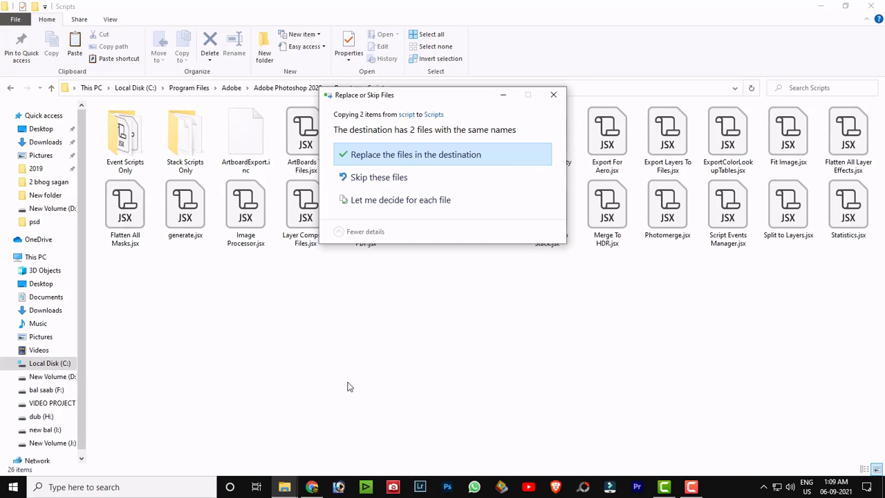
pyautogui.click(403, 156)
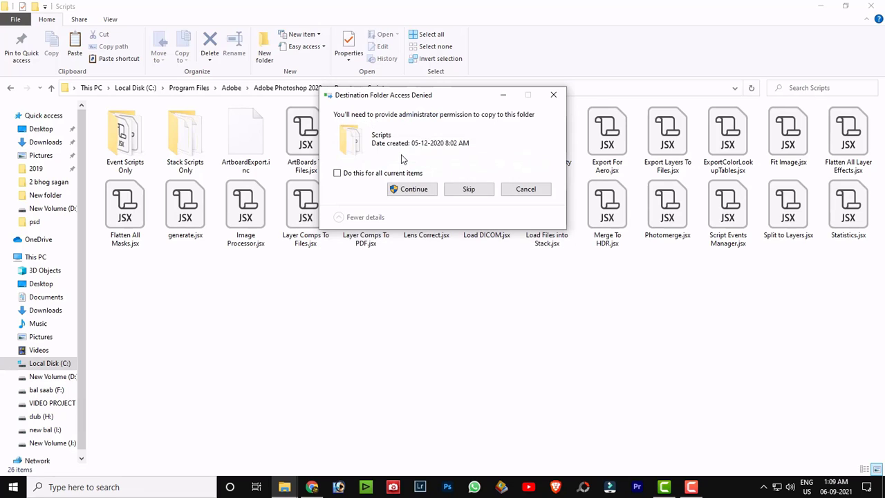
pyautogui.click(419, 188)
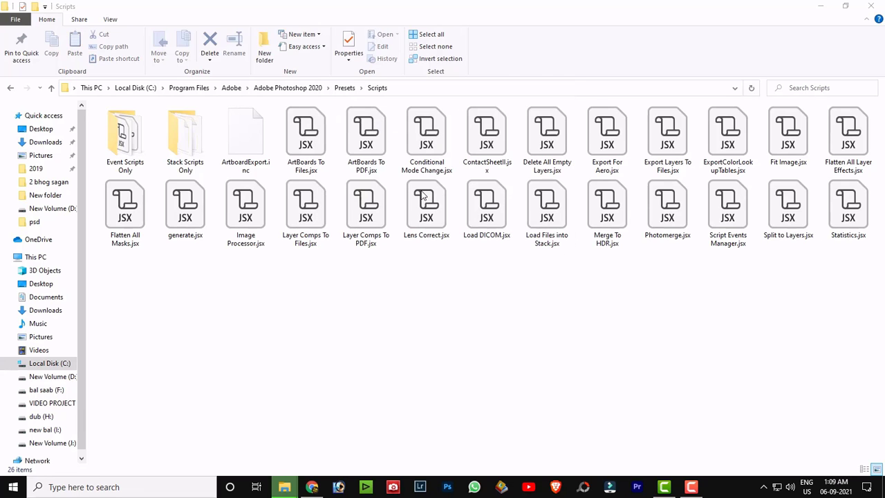
pyautogui.moveTo(426, 207)
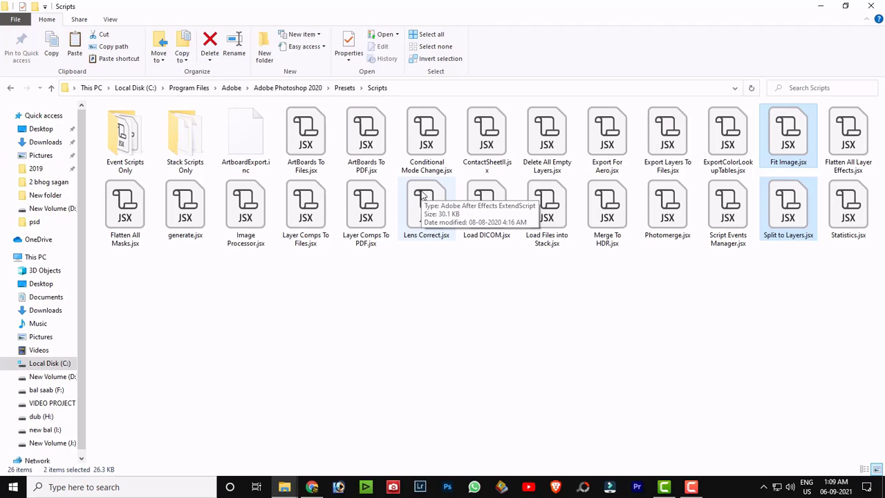
# Step: Refresh the Scripts folder and close File Explorer
pyautogui.click(381, 284)
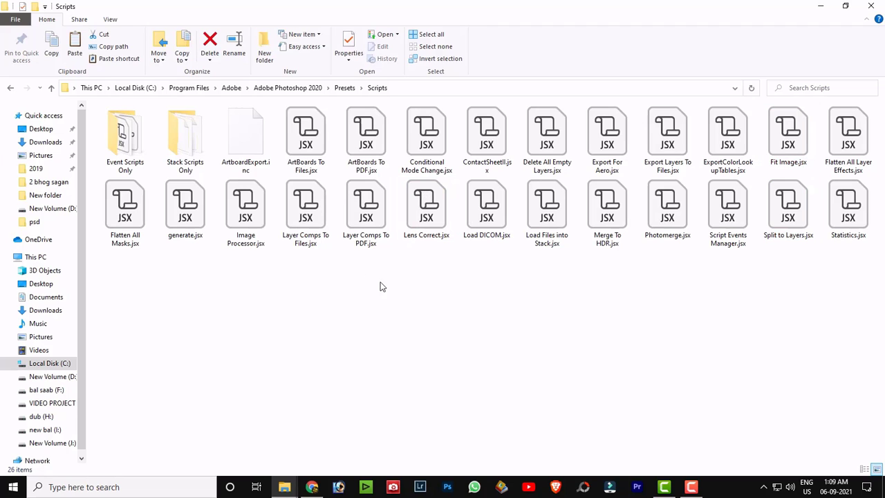
pyautogui.rightClick(361, 275)
pyautogui.click(410, 320)
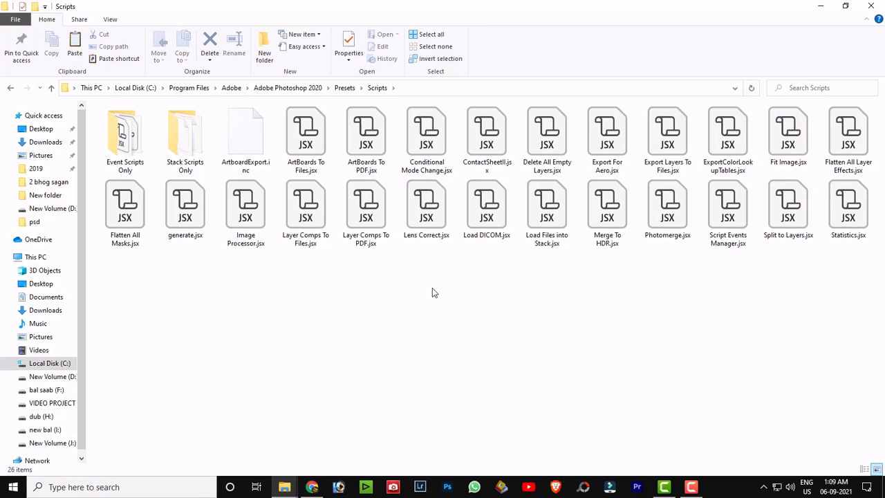
pyautogui.click(870, 5)
# Step: Refresh the desktop and start Photoshop from its taskbar icon
pyautogui.rightClick(298, 162)
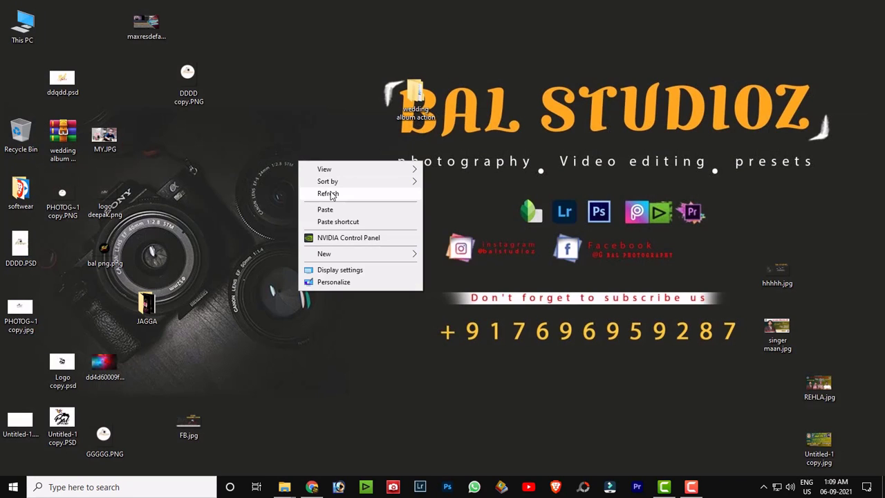
pyautogui.click(324, 192)
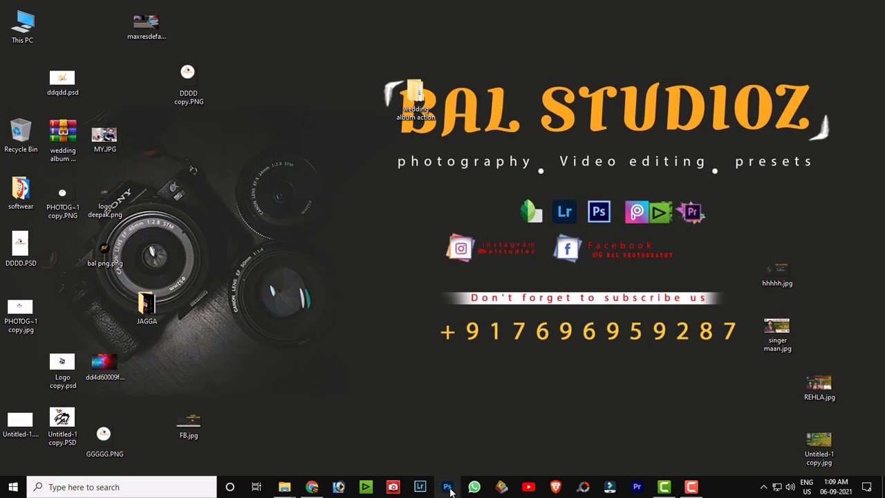
pyautogui.click(448, 486)
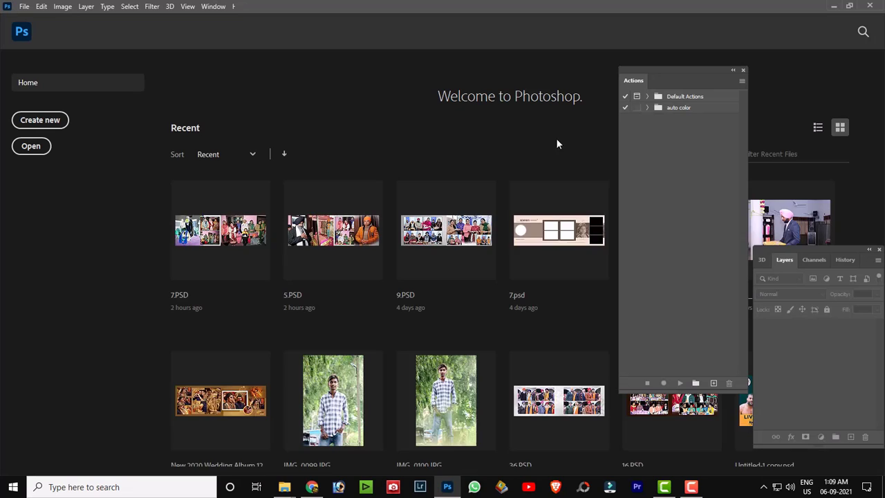
# Step: Load bal studioz.atn from the wedding album action\album\action folder into the Actions panel
pyautogui.click(741, 82)
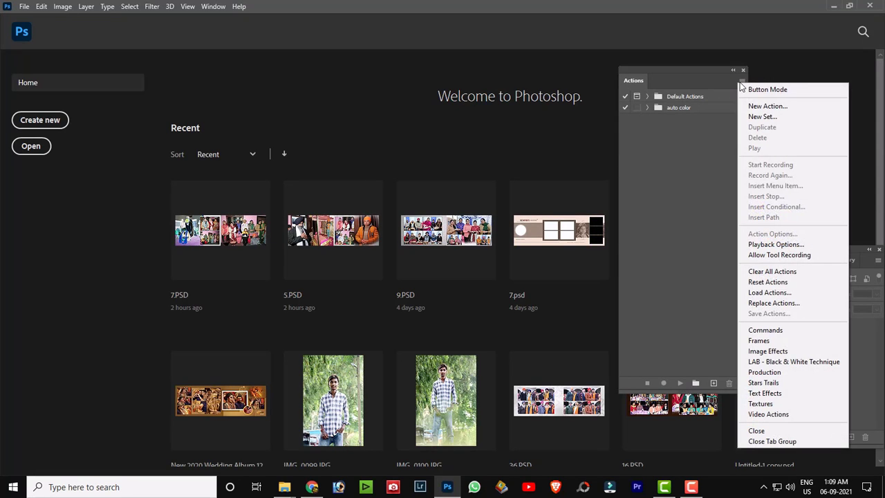
pyautogui.click(769, 293)
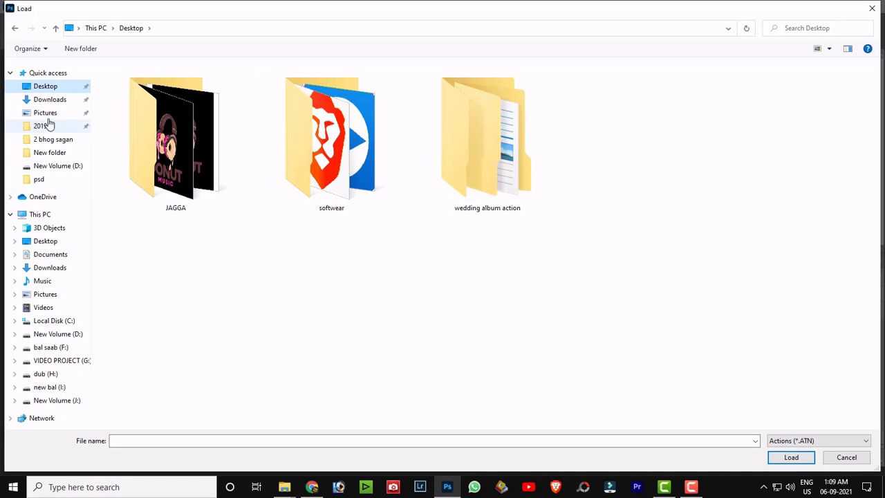
pyautogui.doubleClick(473, 141)
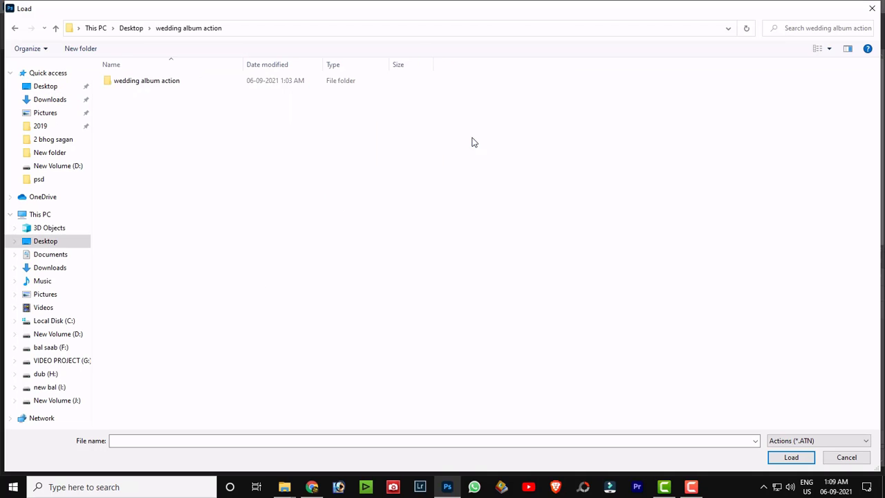
pyautogui.doubleClick(134, 83)
pyautogui.click(157, 88)
pyautogui.doubleClick(157, 88)
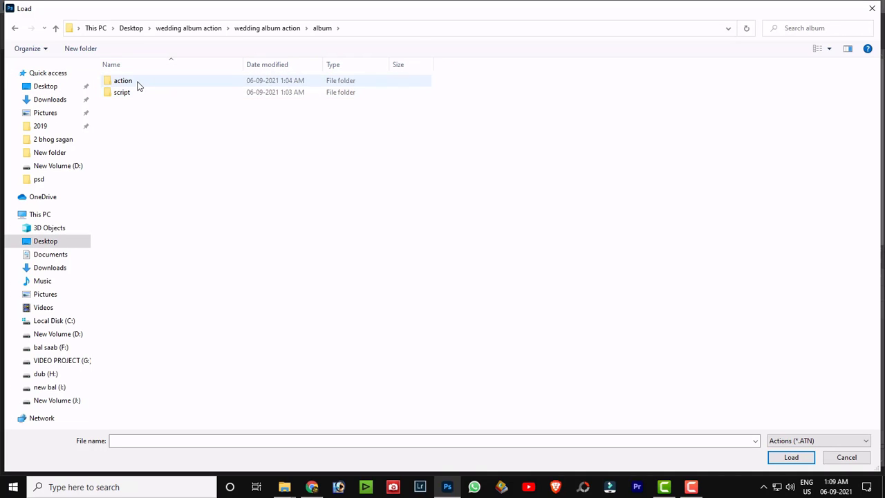
pyautogui.doubleClick(137, 84)
pyautogui.click(142, 83)
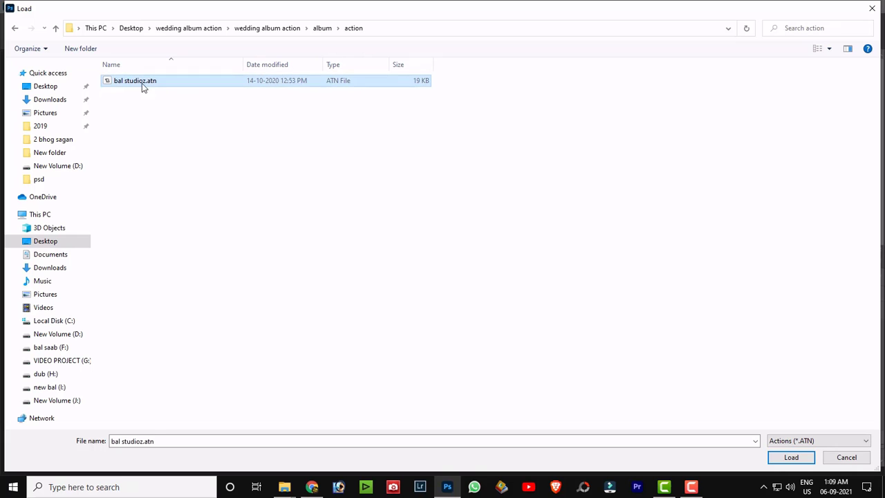
pyautogui.click(799, 450)
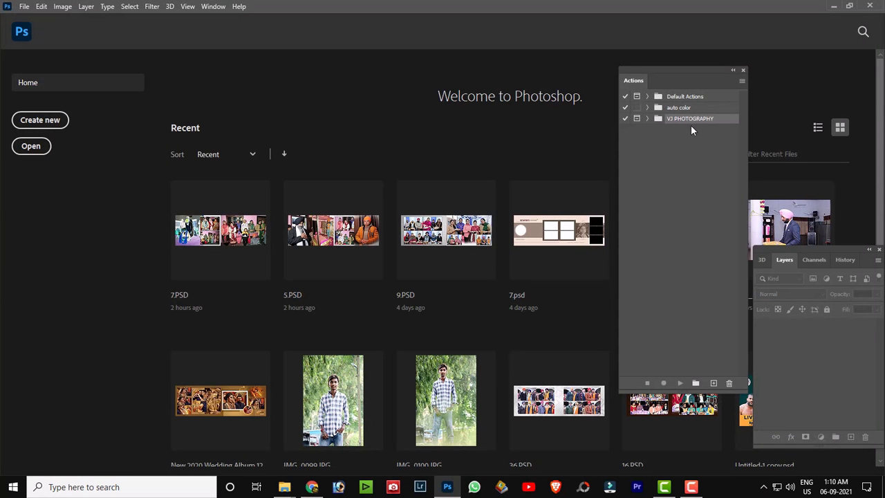
# Step: Expand VJ PHOTOGRAPHY, switch the Actions panel to Button Mode, and nudge the panel up-right
pyautogui.click(647, 119)
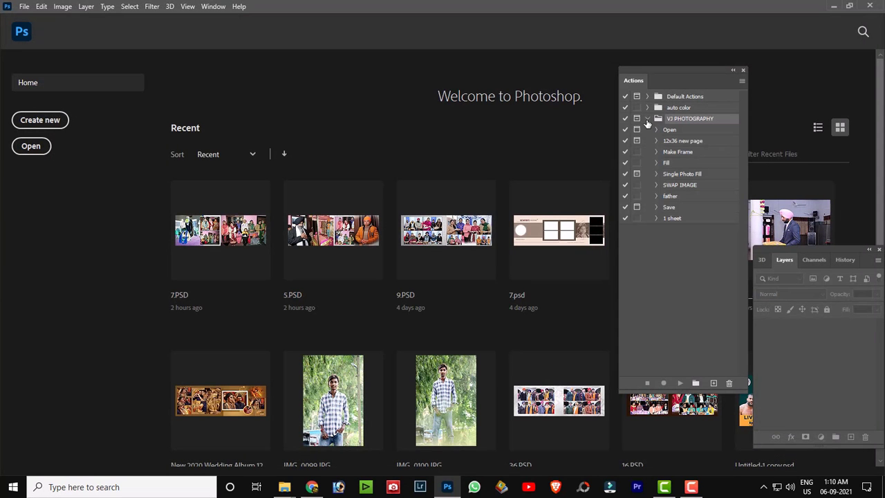
pyautogui.click(742, 82)
pyautogui.click(756, 86)
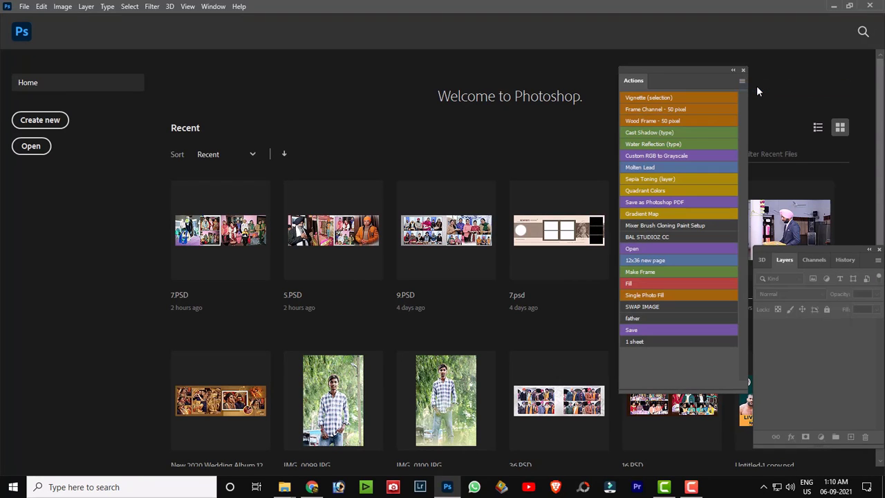
pyautogui.click(834, 9)
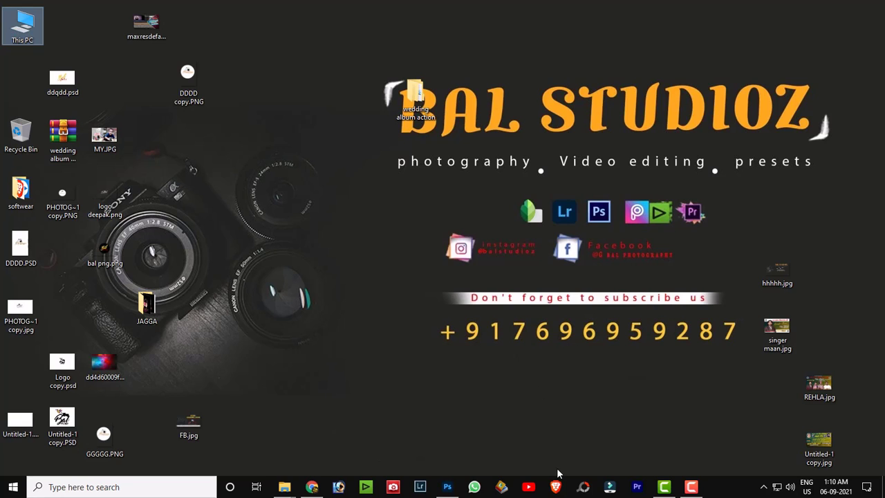
pyautogui.click(447, 487)
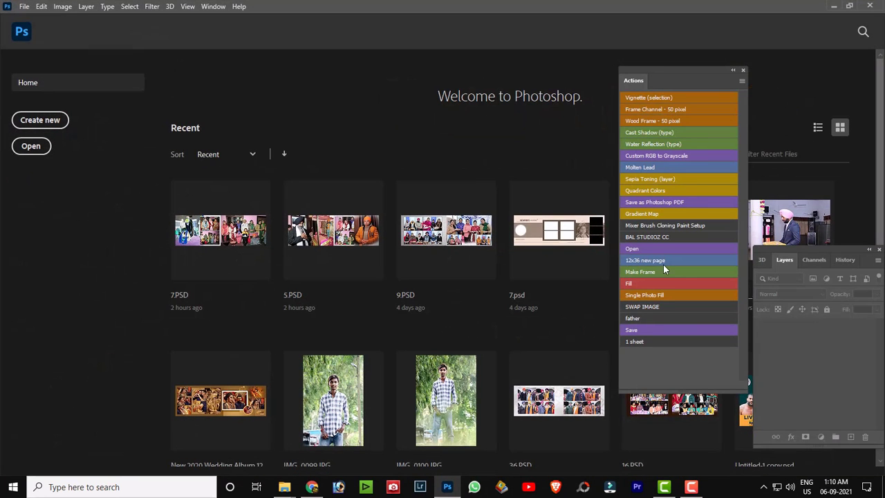
pyautogui.moveTo(662, 76); pyautogui.dragTo(690, 67)
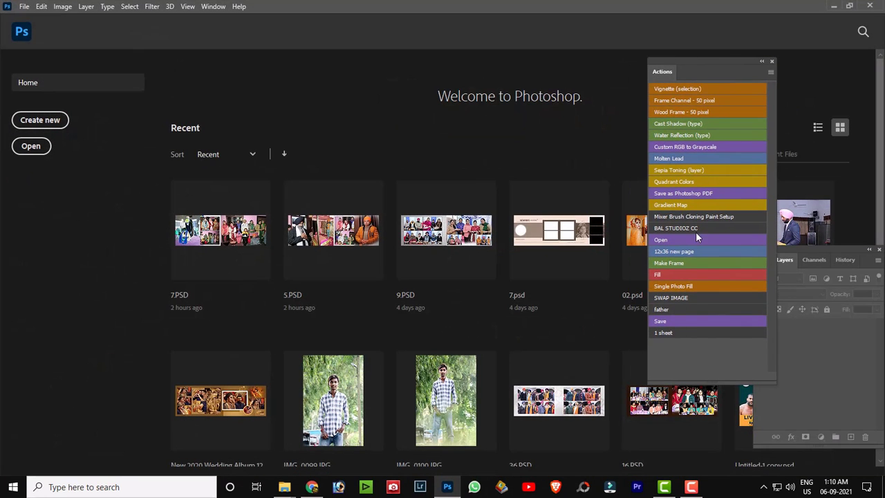
# Step: Use the Open action to open Design (2).psd from D:\12x36---sheet\new
pyautogui.click(669, 239)
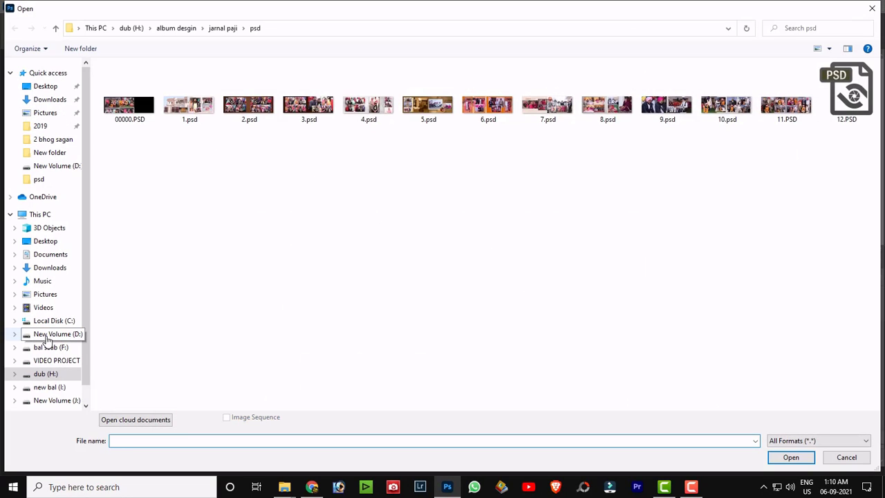
pyautogui.click(58, 336)
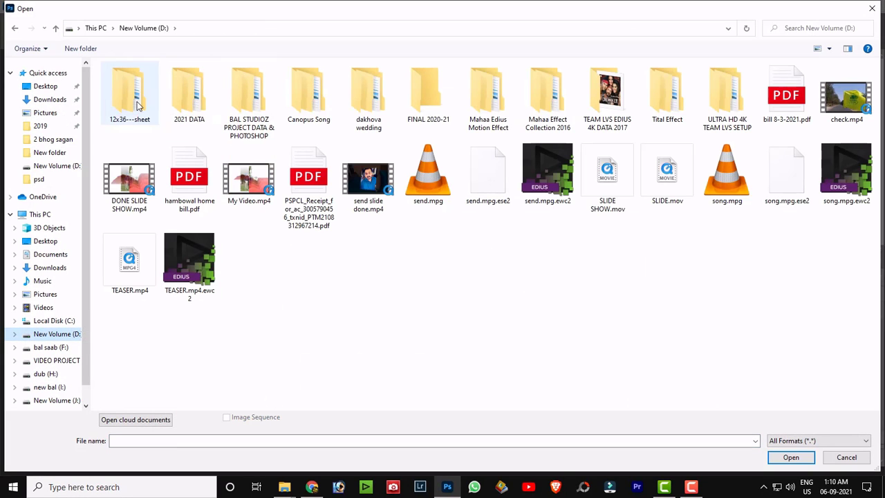
pyautogui.doubleClick(249, 93)
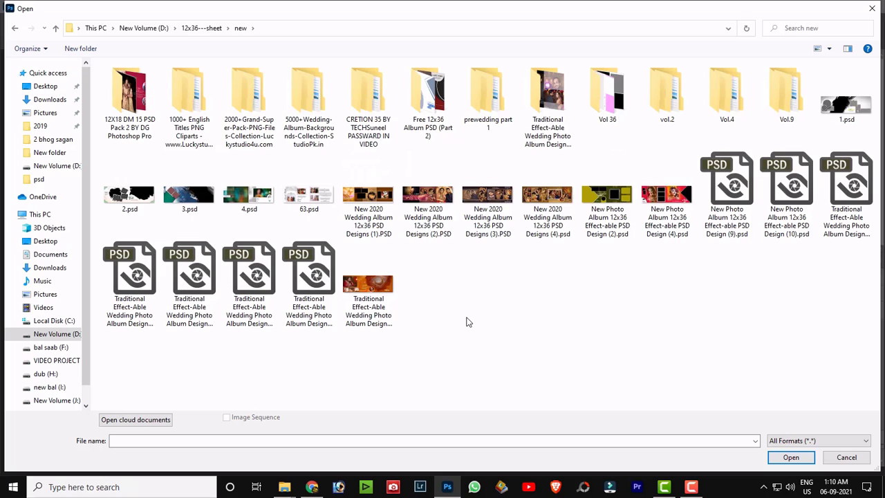
pyautogui.click(591, 210)
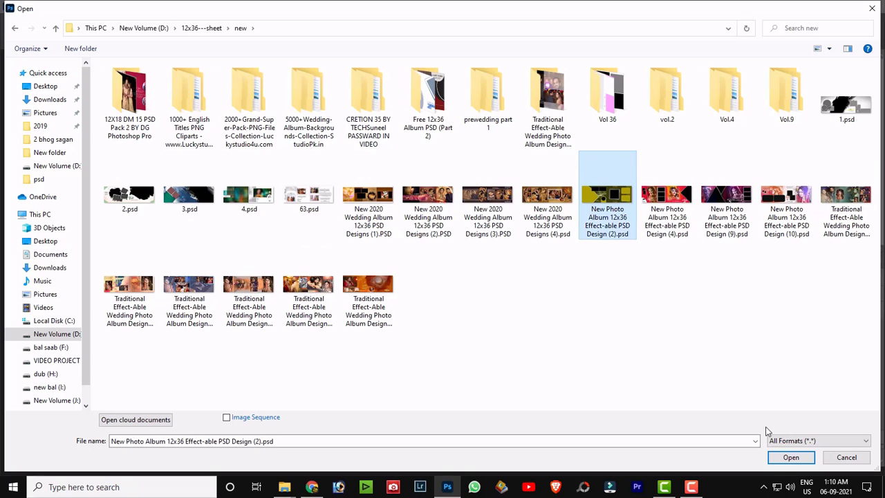
pyautogui.click(791, 456)
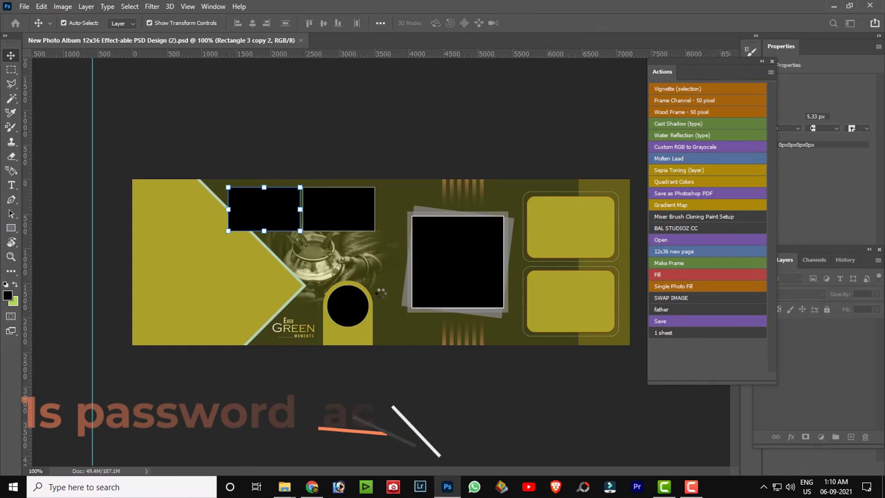
# Step: Delete the teapot placeholder photo, then select Rectangle 1 and start Single Photo Fill
pyautogui.click(186, 245)
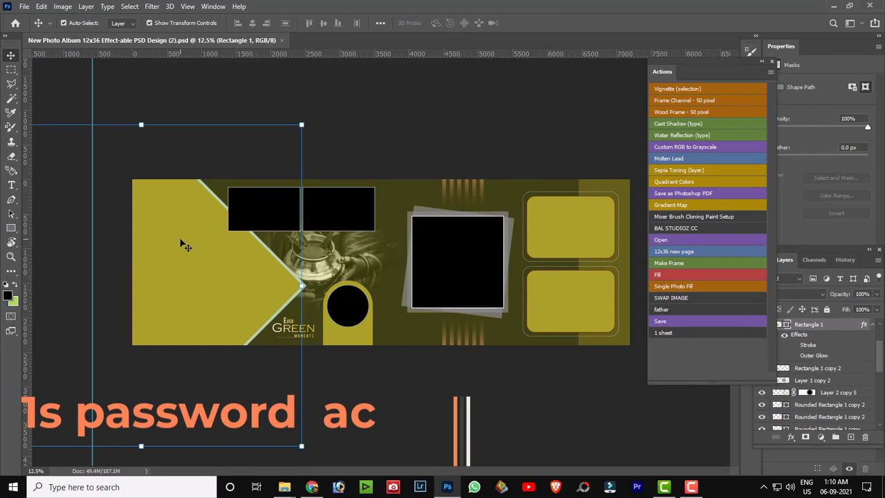
pyautogui.click(373, 264)
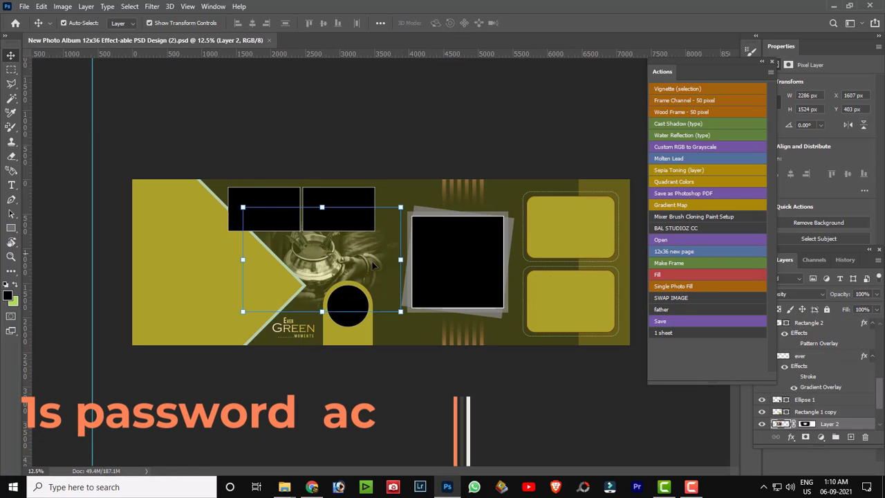
pyautogui.click(865, 437)
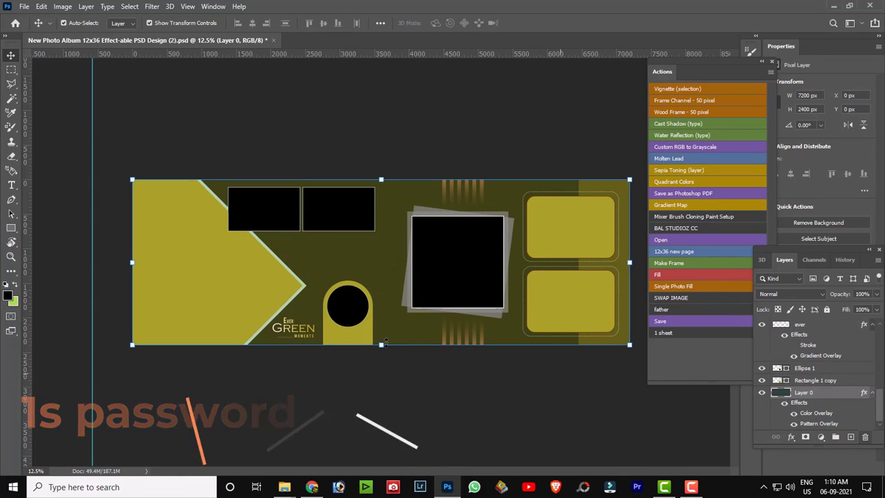
pyautogui.click(247, 270)
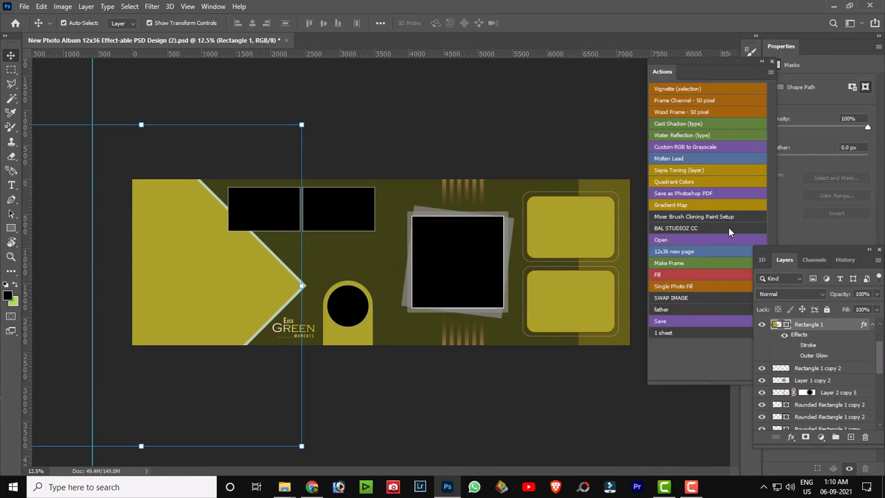
pyautogui.click(669, 292)
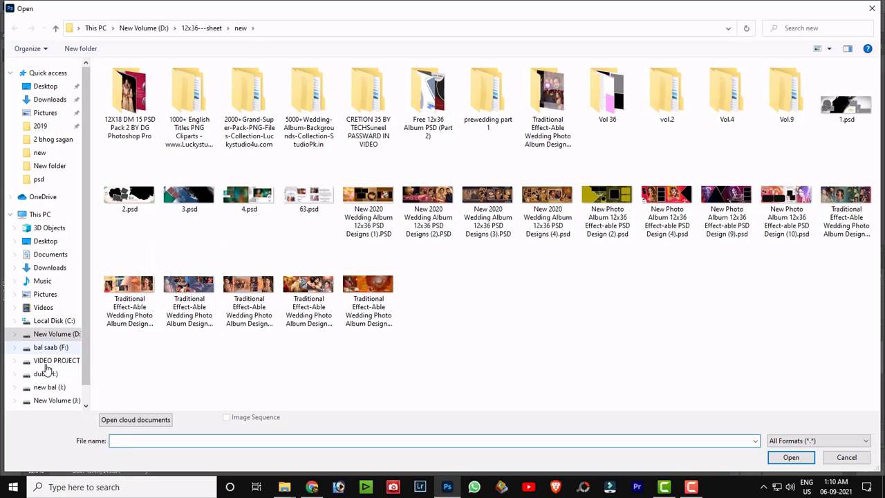
# Step: Place 6K2A4899.JPG from H:\album desgin\jarnal paji\pot into the large left-hand shape
pyautogui.click(46, 373)
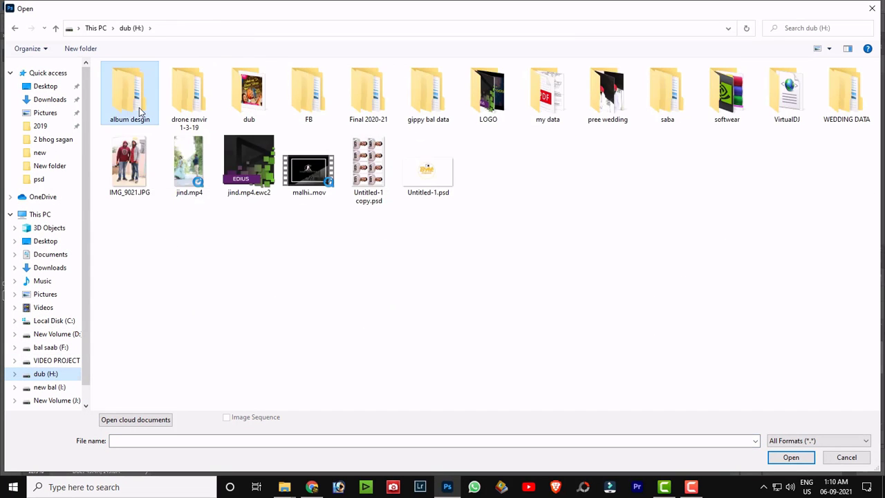
pyautogui.doubleClick(140, 112)
pyautogui.doubleClick(242, 94)
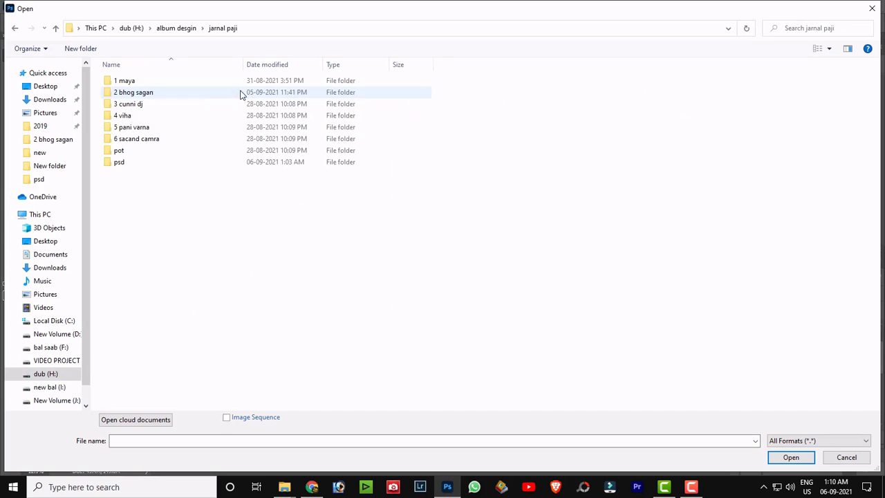
pyautogui.doubleClick(168, 166)
pyautogui.click(15, 28)
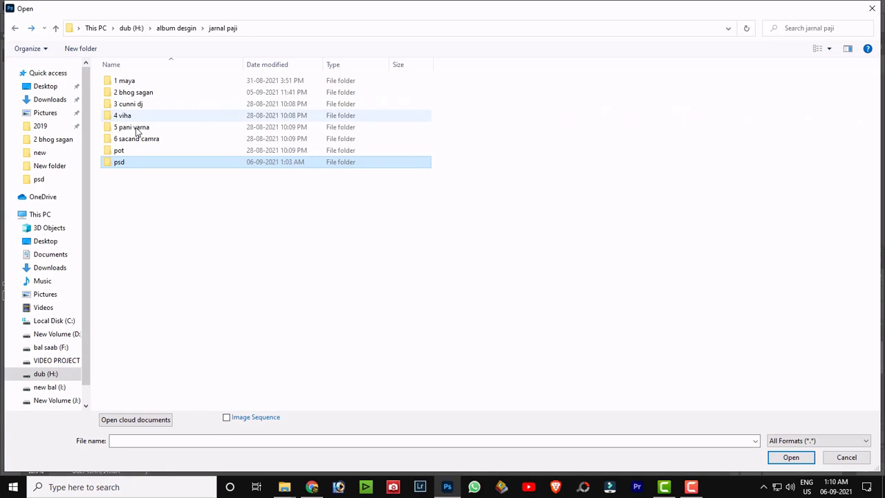
pyautogui.click(141, 153)
pyautogui.doubleClick(141, 154)
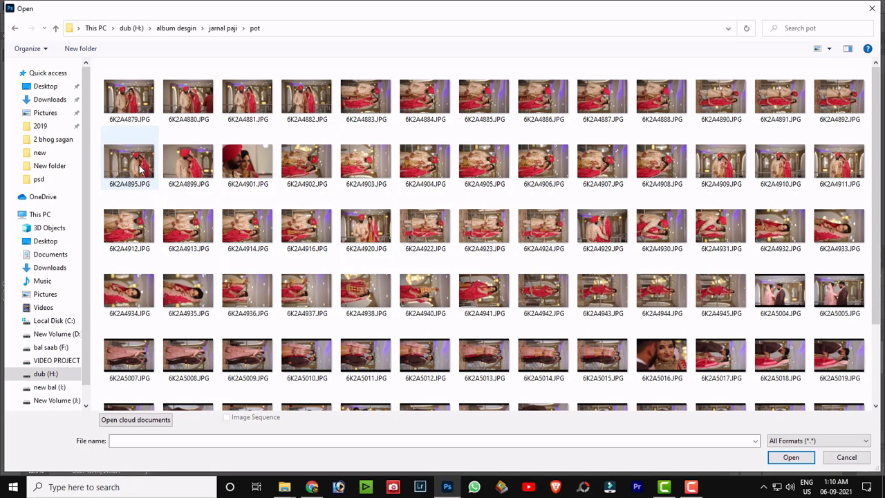
pyautogui.click(187, 171)
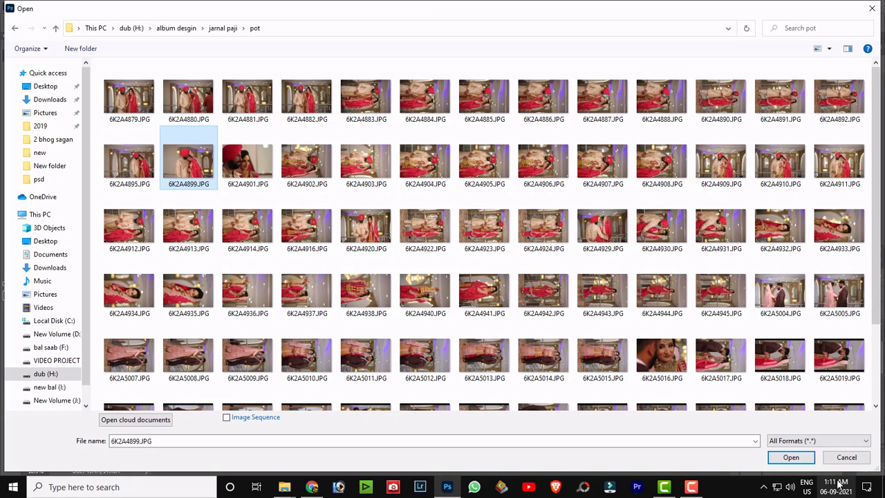
pyautogui.click(791, 457)
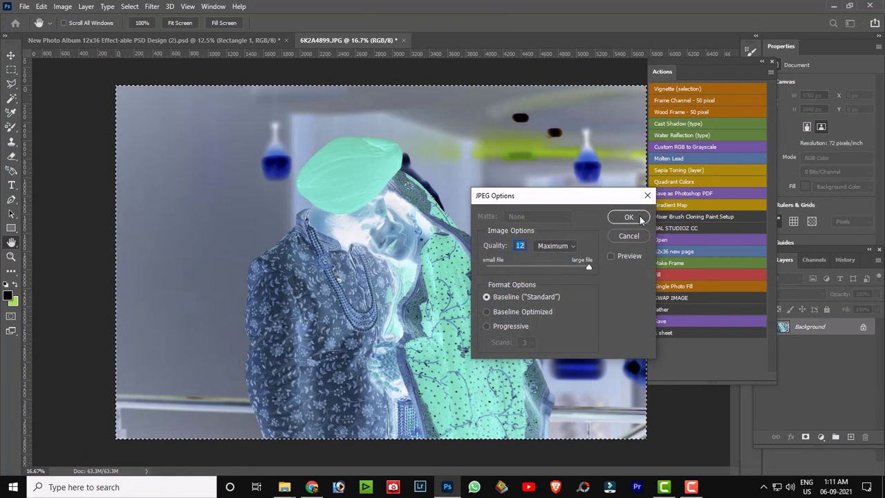
pyautogui.click(631, 217)
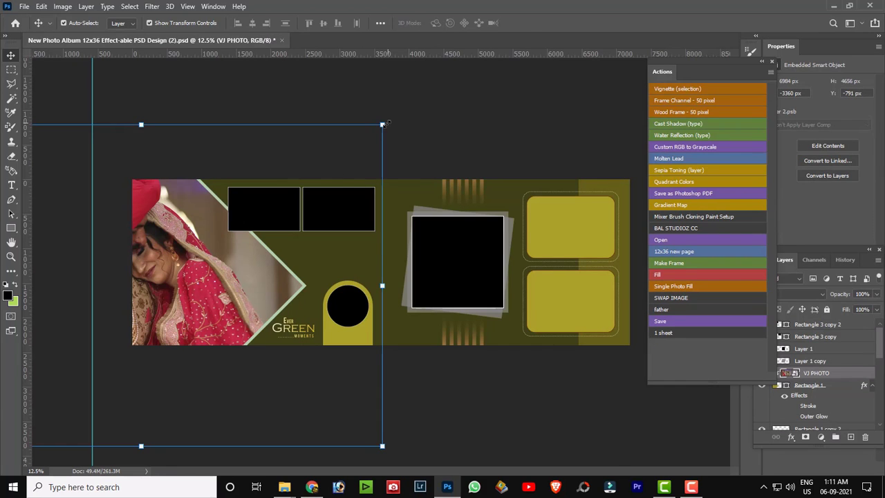
# Step: Scale the couple photo to about 78.75% and reposition it inside the left shape
pyautogui.moveTo(382, 125)
pyautogui.mouseDown()
pyautogui.moveTo(194, 294)
pyautogui.moveTo(265, 311)
pyautogui.mouseUp()
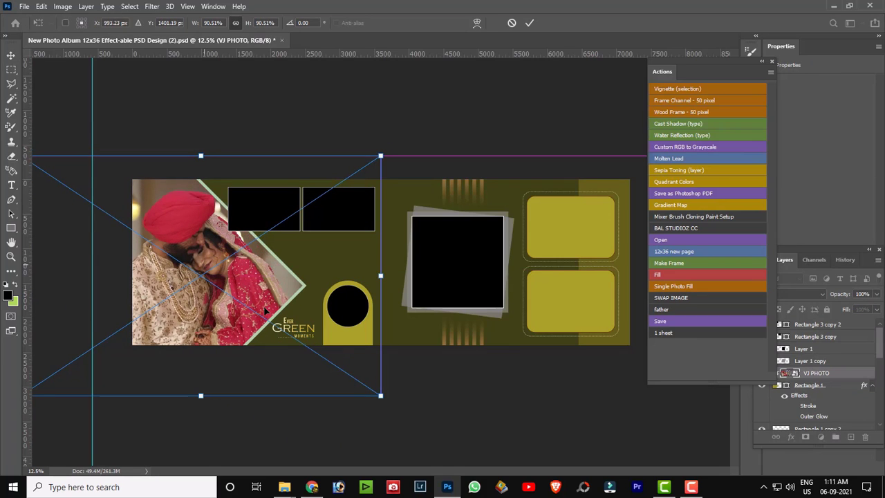
pyautogui.moveTo(380, 395); pyautogui.dragTo(341, 361)
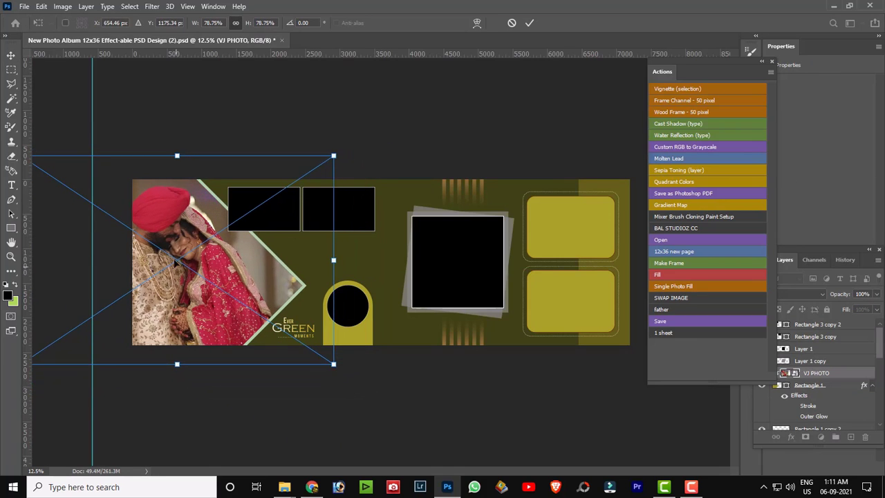
pyautogui.moveTo(191, 263); pyautogui.dragTo(196, 273)
pyautogui.press('Return')
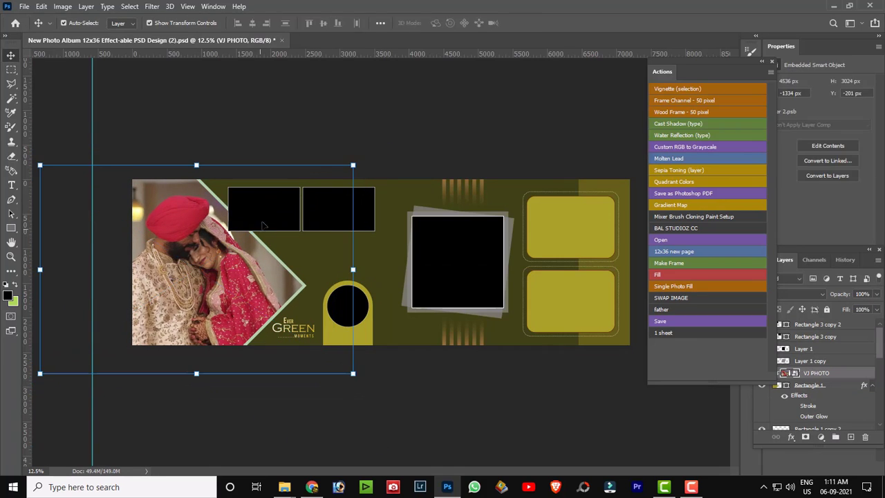
pyautogui.click(265, 207)
# Step: Fill the first small top frame with photo 6K2A4920.JPG using Single Photo Fill
pyautogui.click(673, 288)
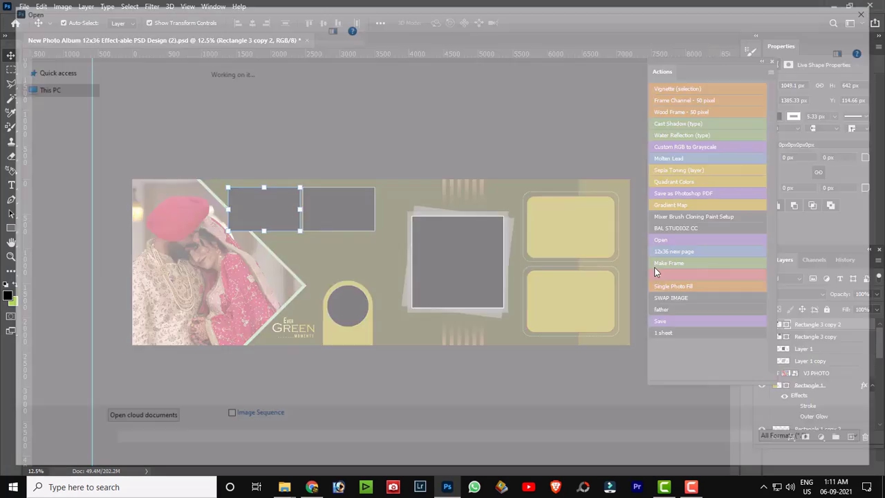
pyautogui.click(423, 294)
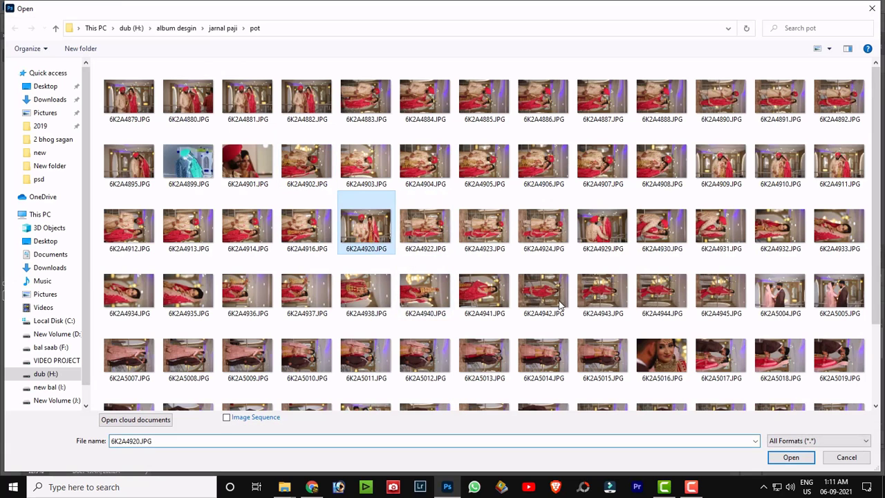
pyautogui.click(790, 457)
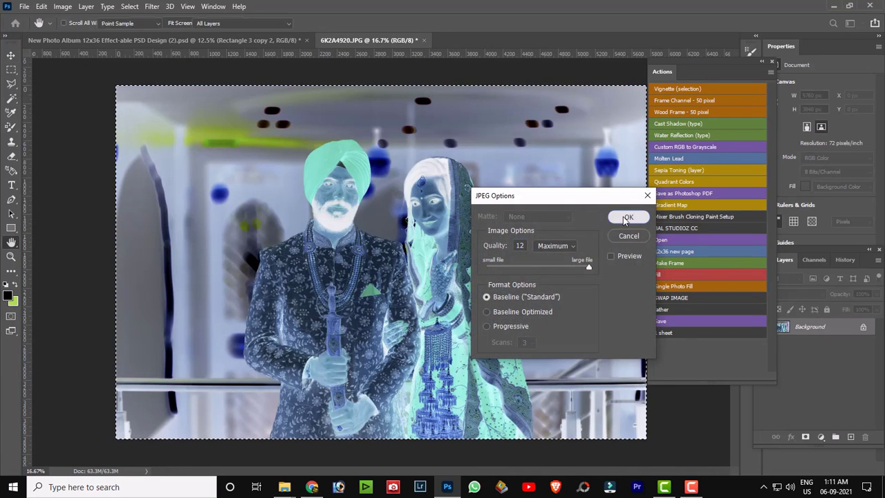
pyautogui.click(625, 217)
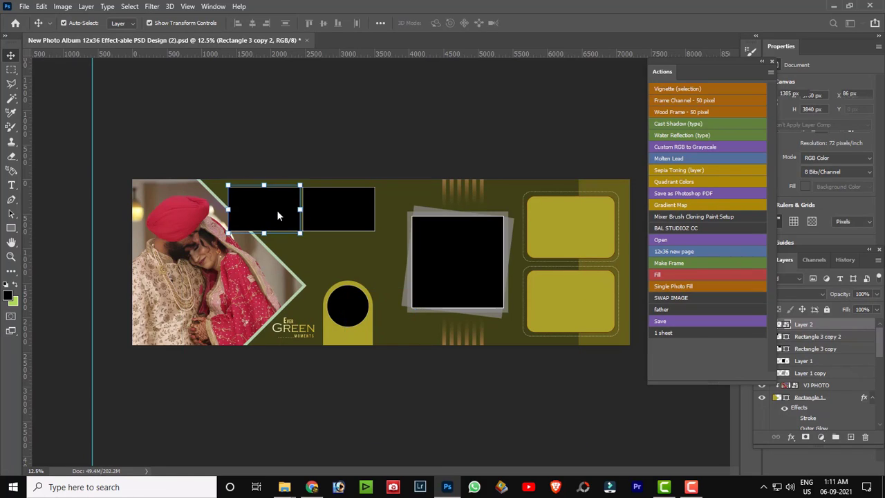
# Step: Fill the second small top frame with photo 6K2A4929.JPG
pyautogui.click(349, 214)
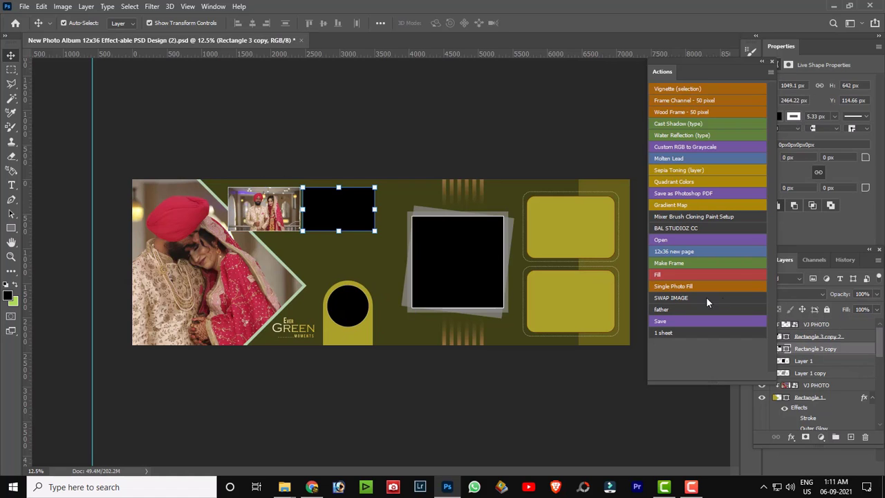
pyautogui.click(681, 287)
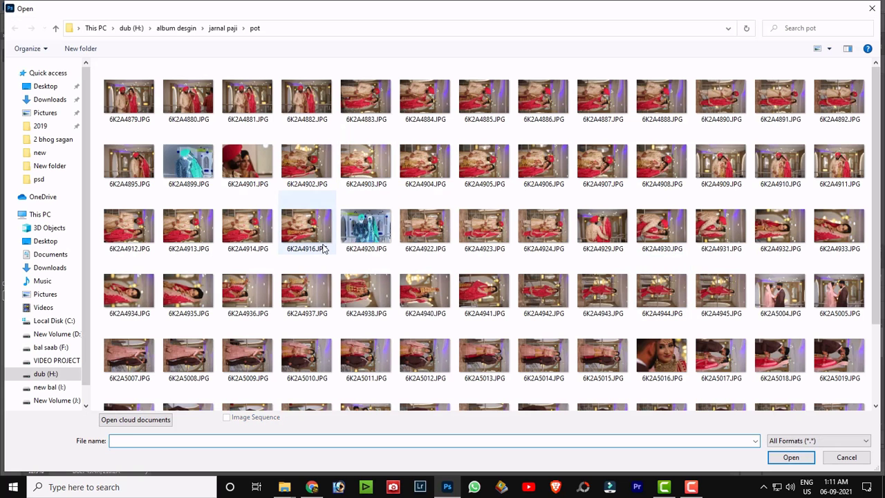
pyautogui.click(617, 241)
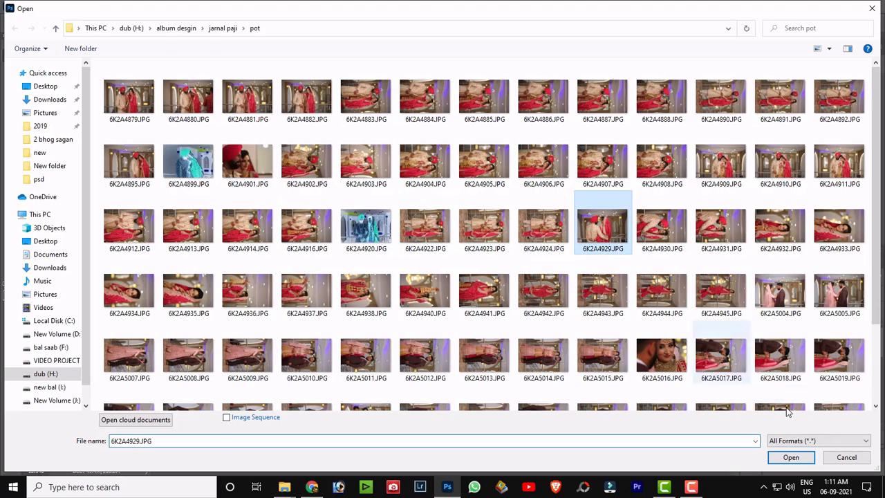
pyautogui.click(806, 460)
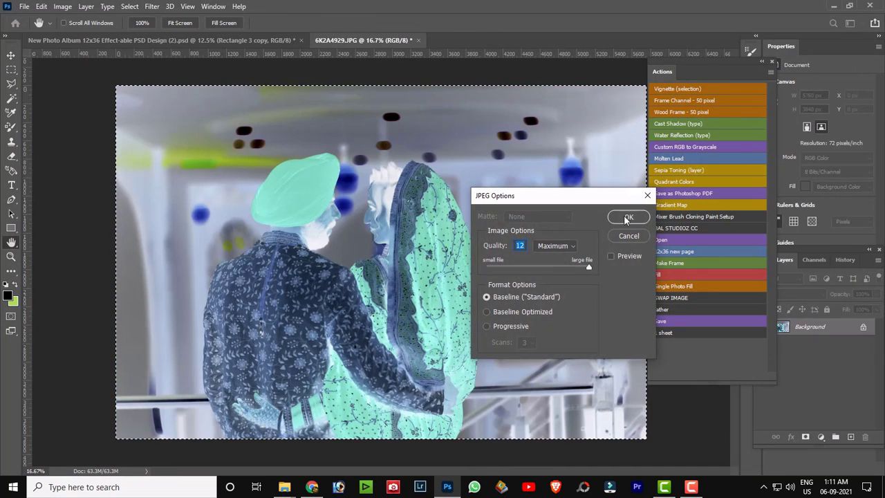
pyautogui.click(629, 217)
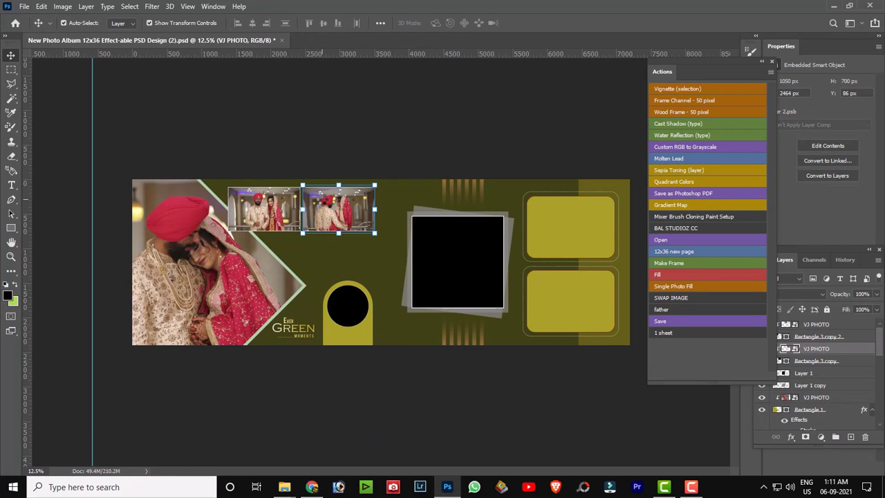
# Step: Make Layer 0 active and fill the spread's background with photo 6K2A5004.JPG
pyautogui.click(344, 255)
pyautogui.rightClick(344, 255)
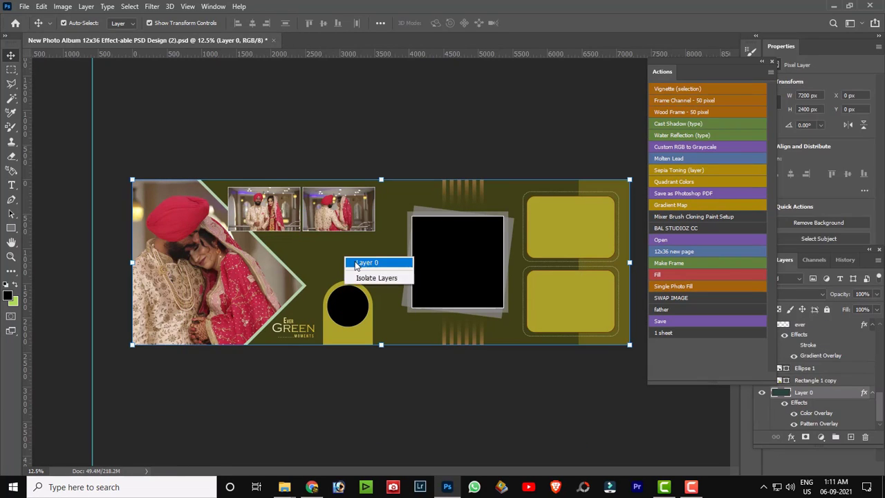
pyautogui.click(356, 264)
pyautogui.click(664, 287)
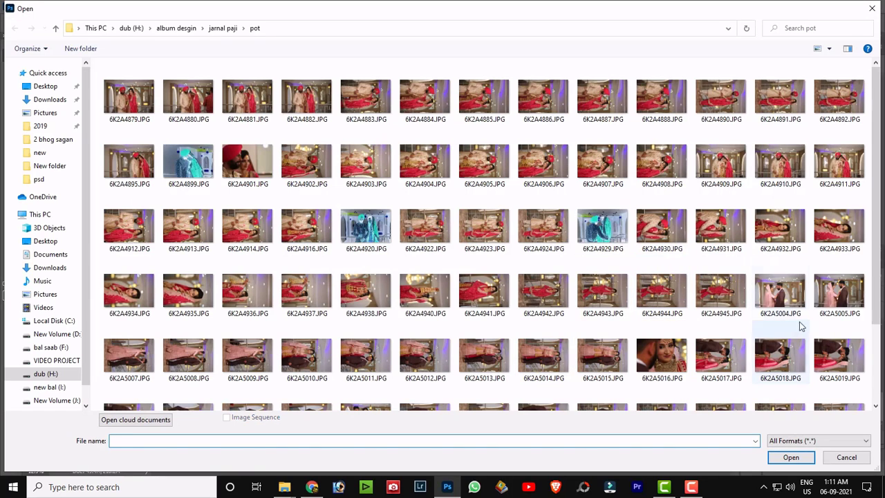
pyautogui.click(780, 293)
pyautogui.click(793, 457)
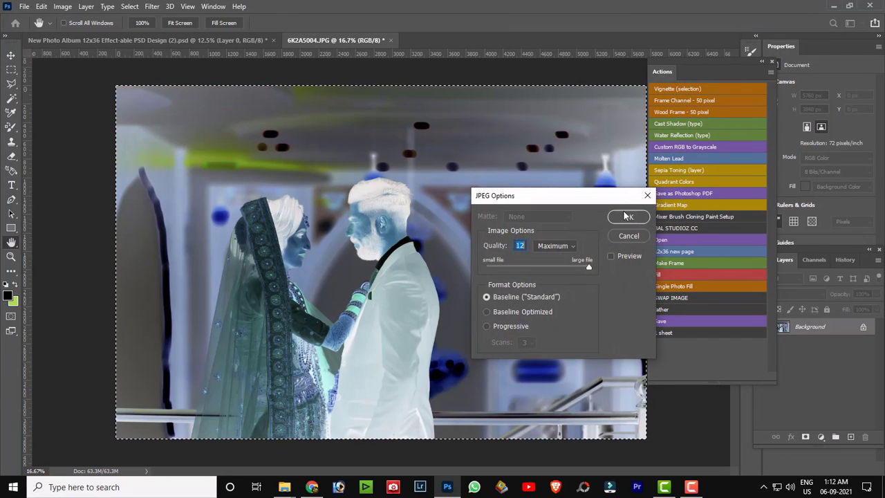
pyautogui.click(625, 215)
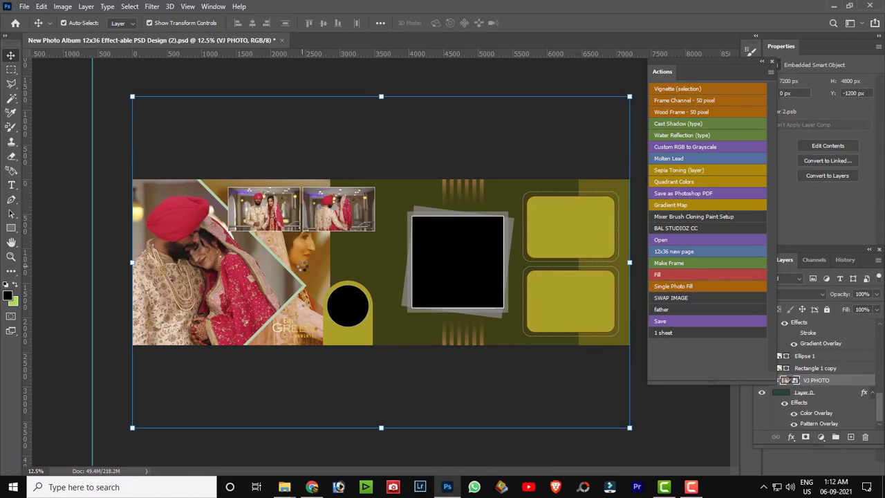
# Step: Shrink and shift the background photo, then cancel the pending resize
pyautogui.moveTo(629, 96); pyautogui.dragTo(434, 225)
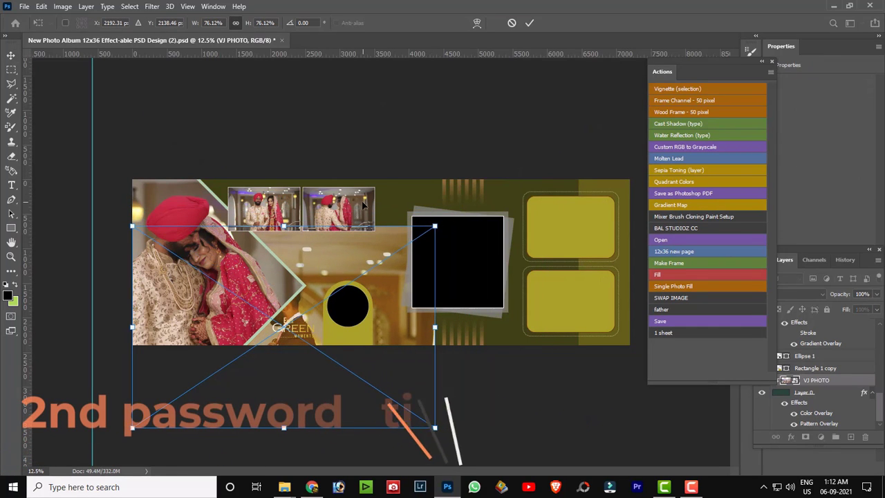
pyautogui.moveTo(295, 303)
pyautogui.mouseDown()
pyautogui.moveTo(359, 239)
pyautogui.moveTo(369, 251)
pyautogui.mouseUp()
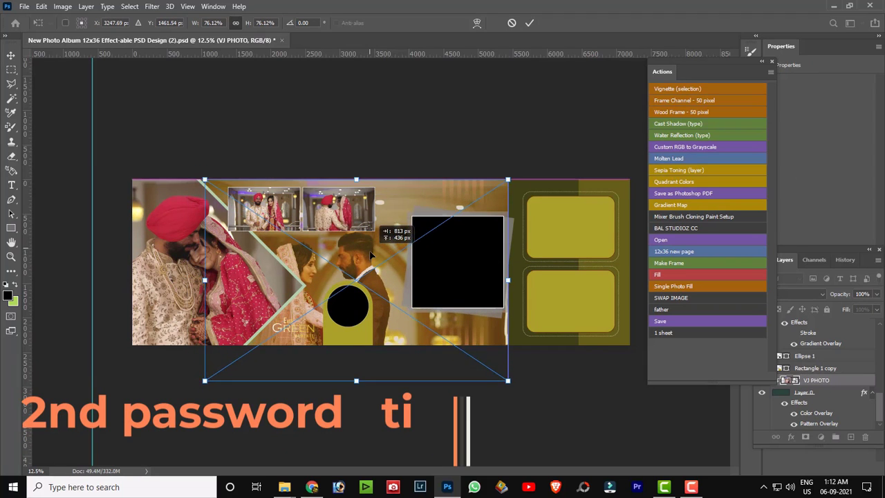
pyautogui.press('Escape')
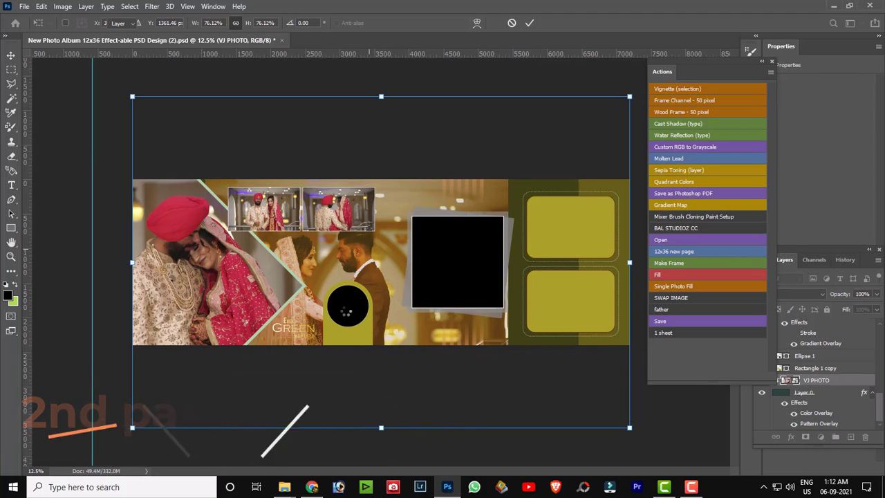
pyautogui.click(347, 308)
# Step: Fill the black square frame with 6K2A5024.JPG and nudge it right into place
pyautogui.click(467, 269)
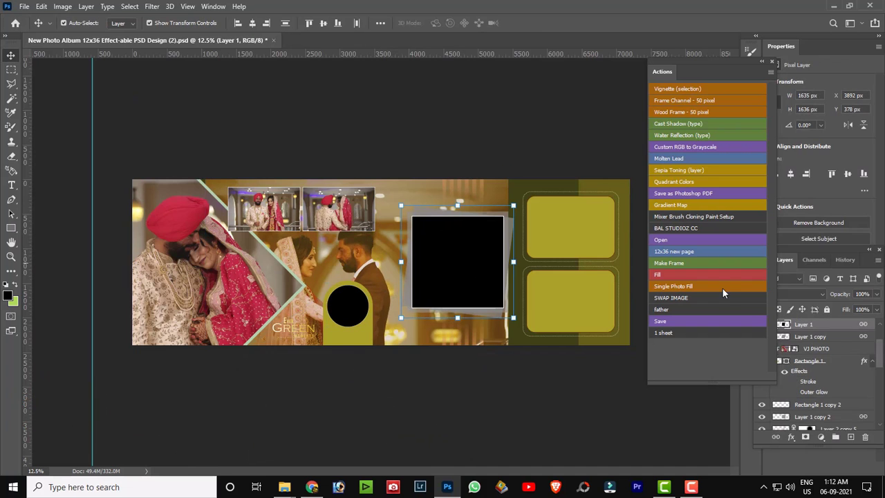
pyautogui.click(707, 288)
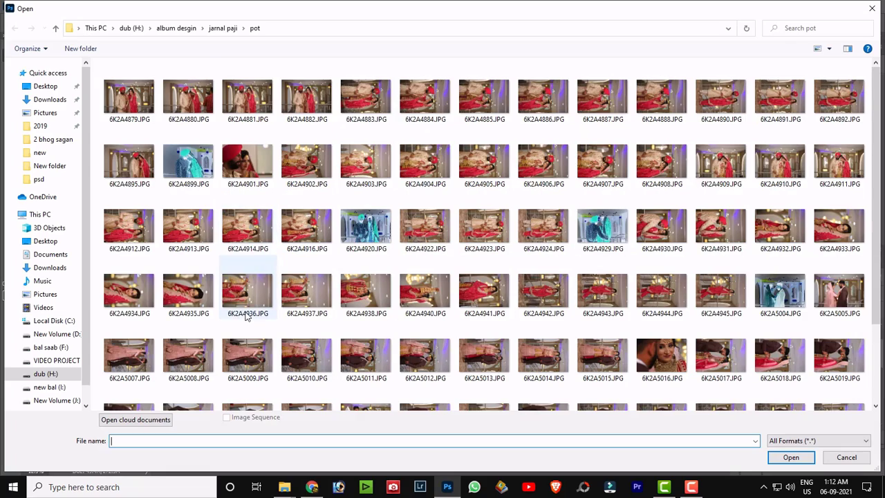
pyautogui.scroll(-2, 255, 322)
pyautogui.click(365, 319)
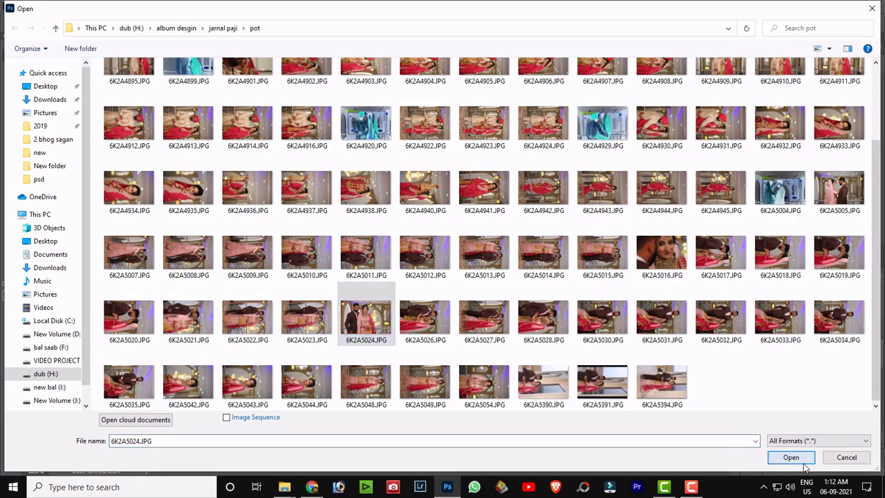
pyautogui.click(790, 457)
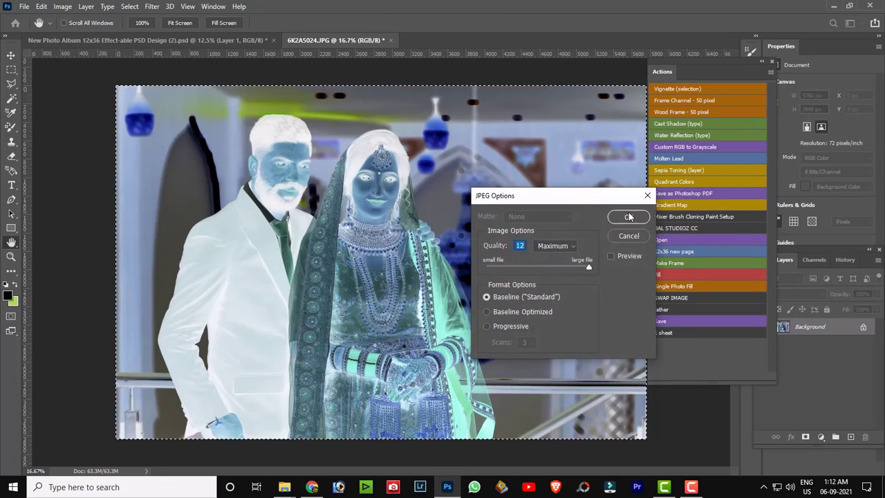
pyautogui.click(627, 214)
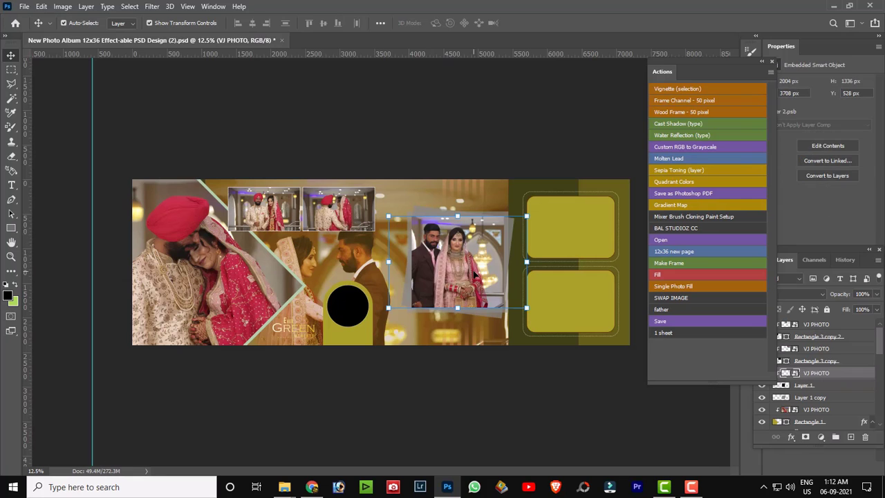
pyautogui.moveTo(457, 271); pyautogui.dragTo(480, 267)
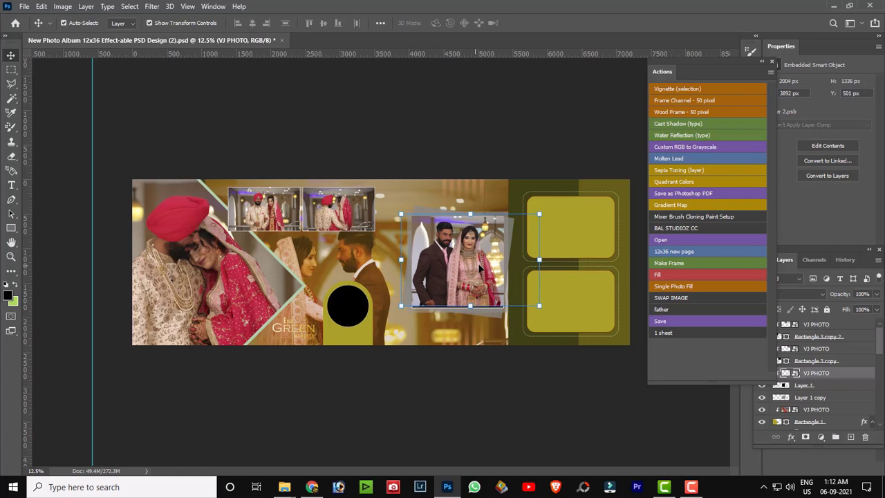
pyautogui.click(579, 227)
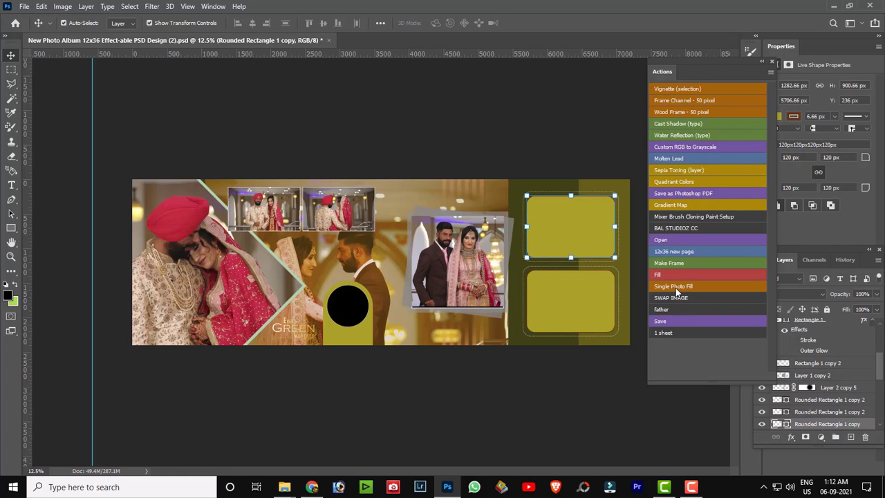
# Step: Place close-up photo 6K2A4901.JPG in the upper rounded frame, shifted slightly right
pyautogui.click(675, 287)
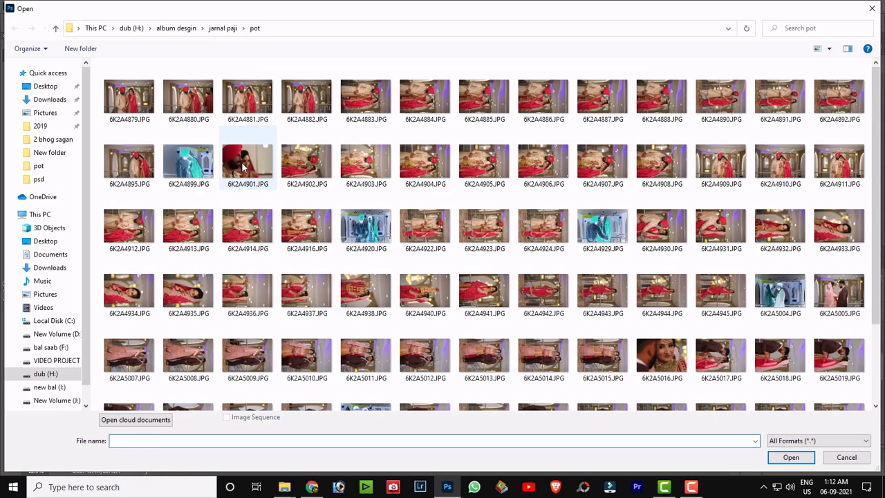
pyautogui.click(243, 166)
pyautogui.doubleClick(243, 166)
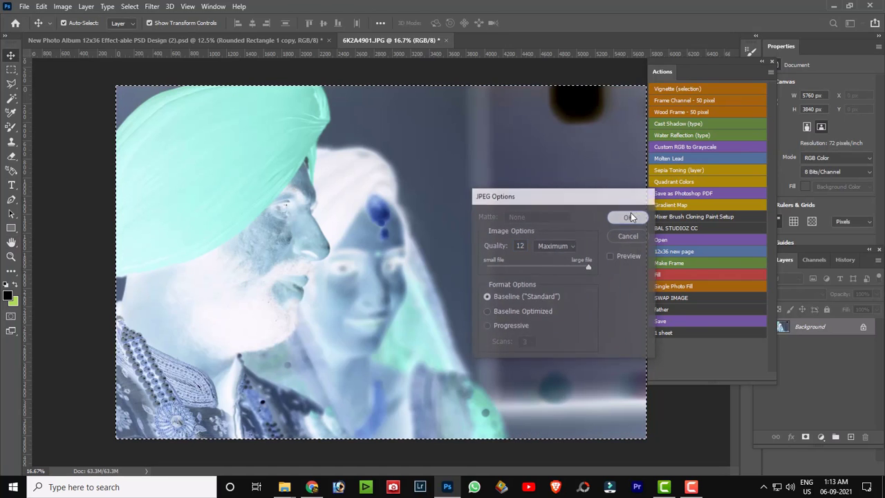
pyautogui.click(628, 217)
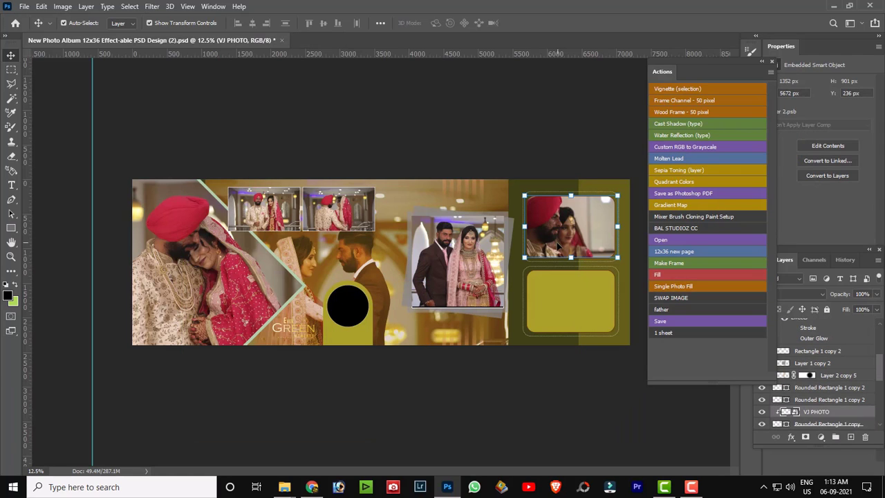
pyautogui.moveTo(552, 237); pyautogui.dragTo(553, 237)
pyautogui.click(571, 329)
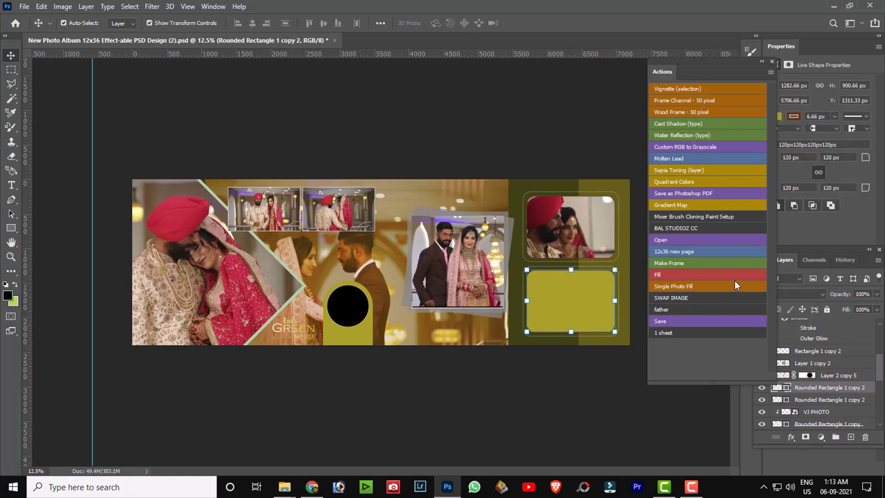
# Step: Fill the lower right rounded frame with photo 6K2A4882.JPG via Single Photo Fill
pyautogui.click(675, 284)
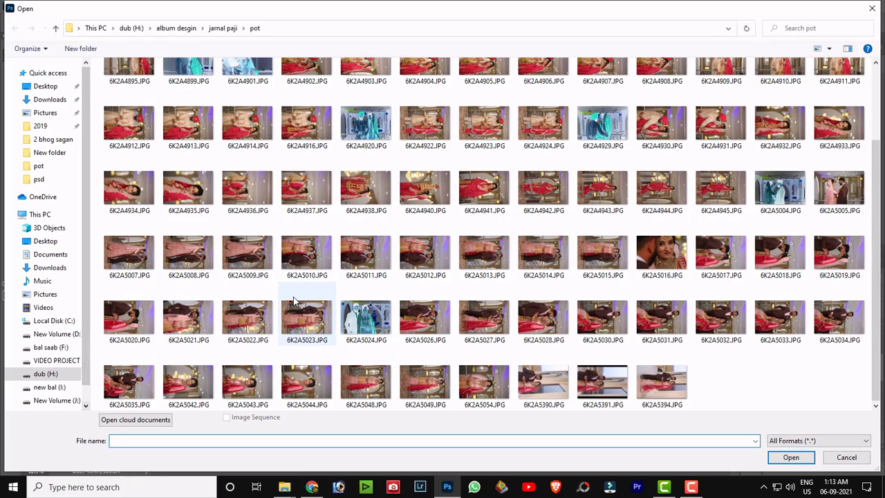
pyautogui.scroll(2, 307, 300)
pyautogui.click(304, 102)
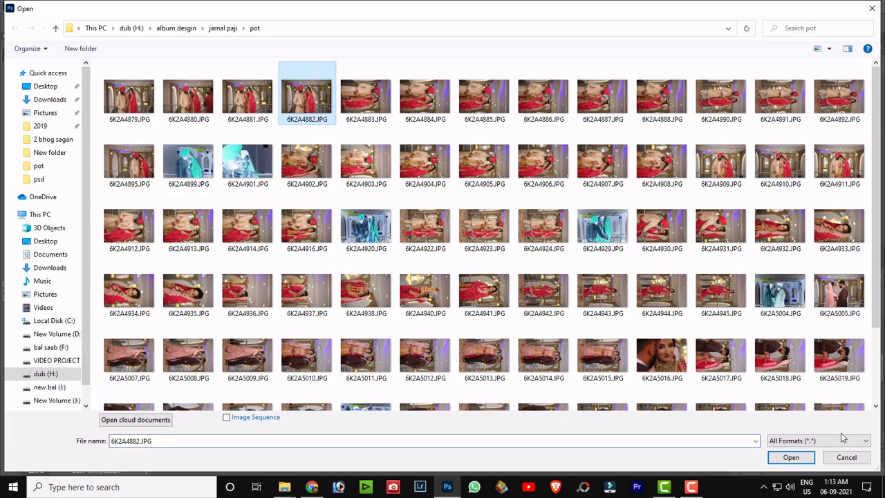
pyautogui.click(795, 459)
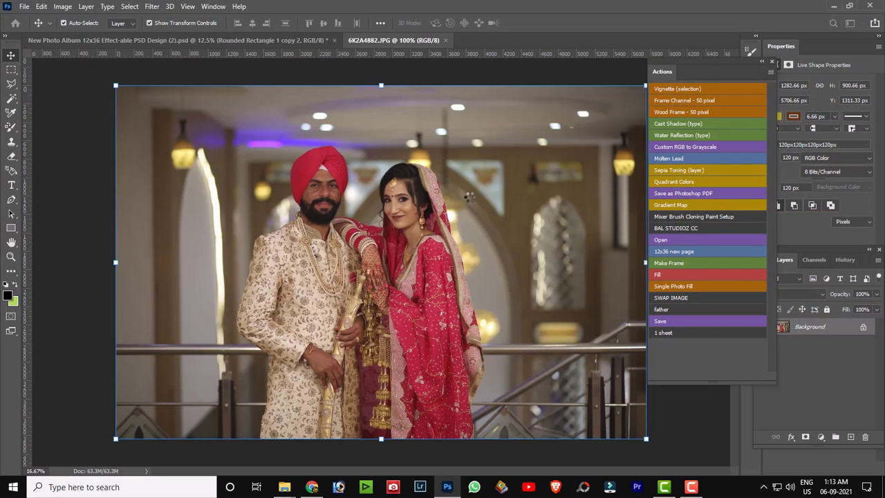
pyautogui.press('Return')
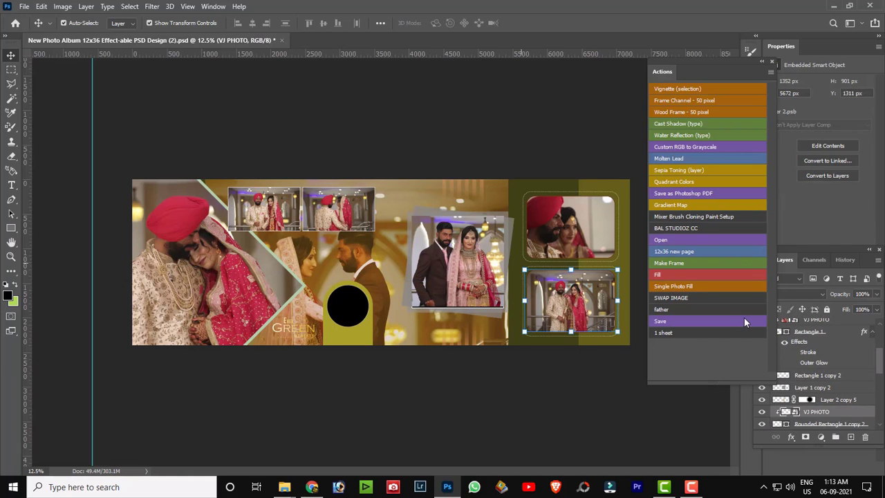
# Step: Save the finished spread to the Desktop as Photoshop file gghhhtyhtyth.psd
pyautogui.click(669, 320)
pyautogui.click(43, 87)
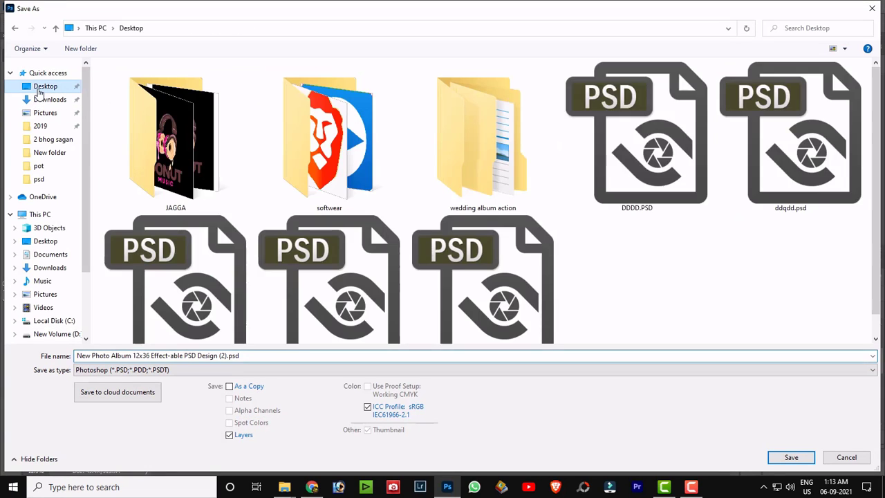
pyautogui.click(188, 356)
pyautogui.hotkey('ctrl', 'a')
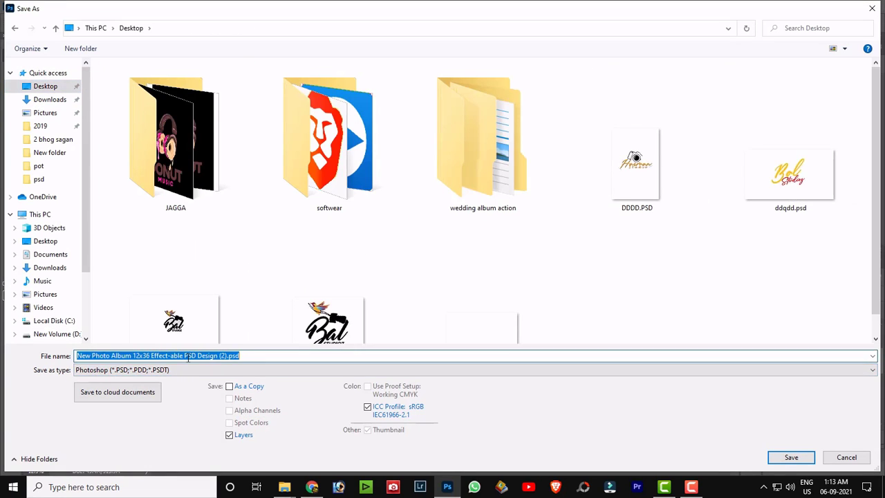
pyautogui.write('gghhhtyhtyhth')
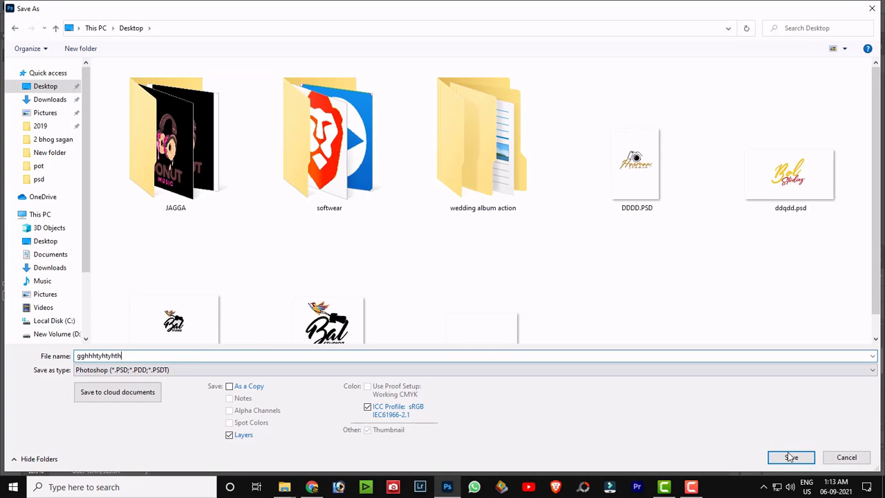
pyautogui.click(791, 456)
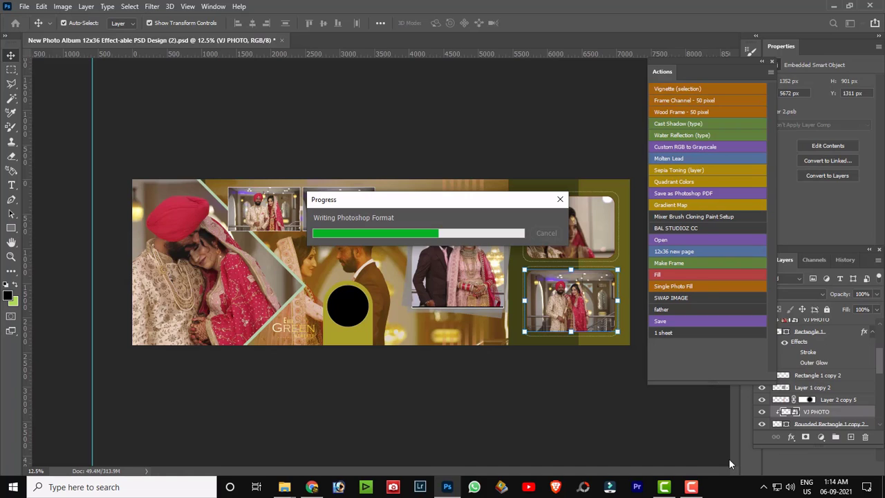
pyautogui.rightClick(730, 463)
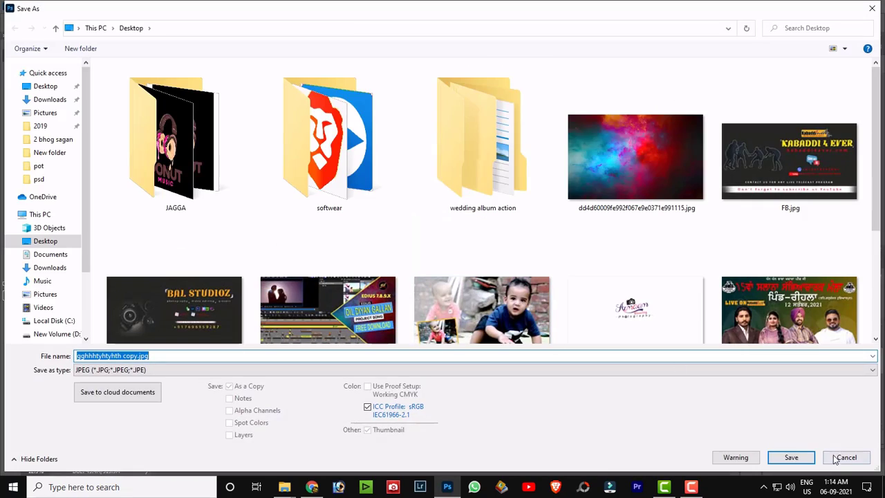
# Step: Show the Windows desktop and refresh it so the new PSD appears
pyautogui.click(835, 458)
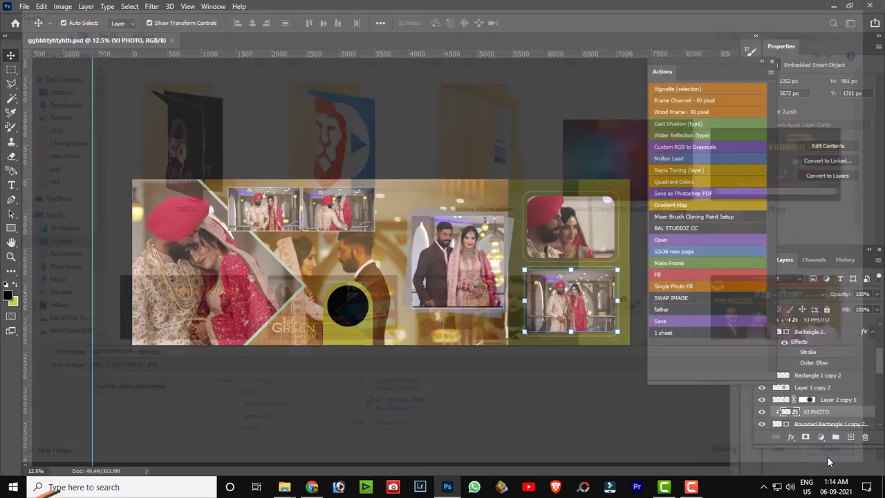
pyautogui.rightClick(775, 486)
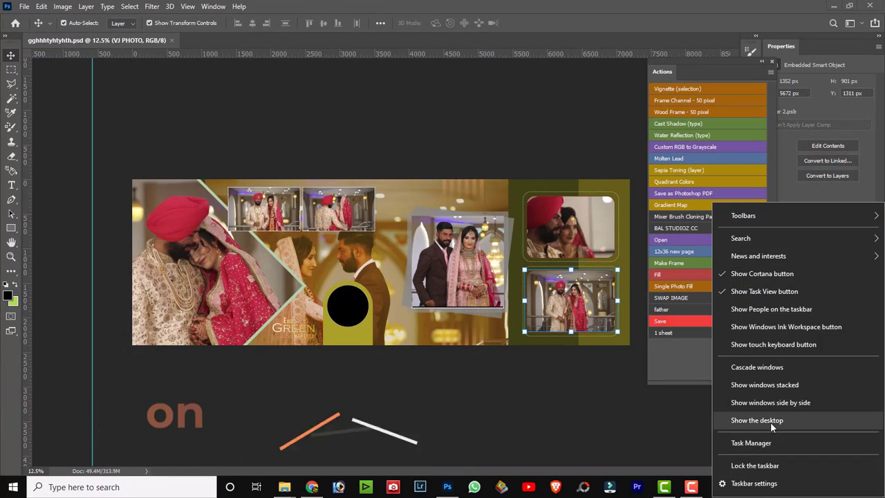
pyautogui.click(770, 422)
pyautogui.rightClick(277, 226)
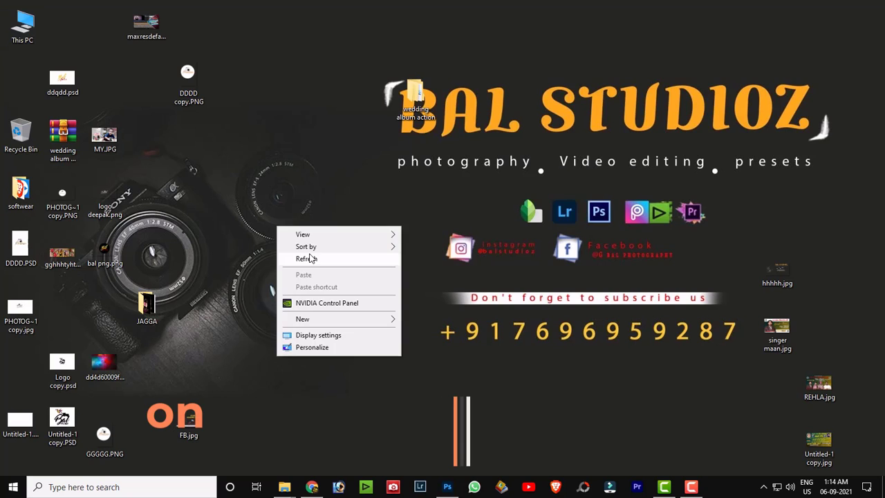
pyautogui.click(311, 254)
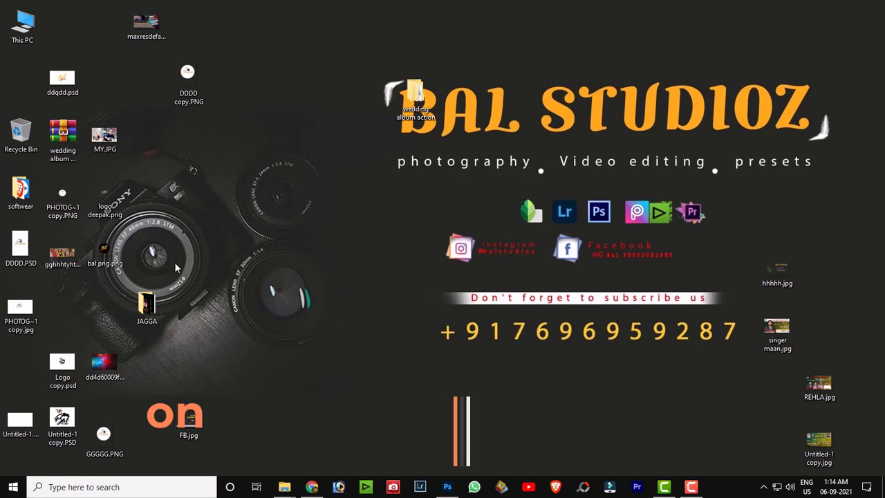
# Step: Preview gghhhtyhtyth.psd in ACDSee Quick View, then close it
pyautogui.click(80, 263)
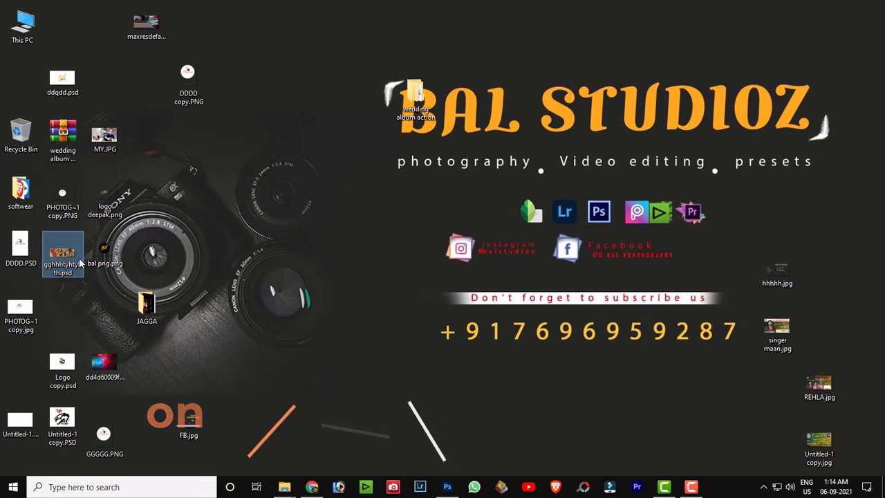
pyautogui.doubleClick(80, 263)
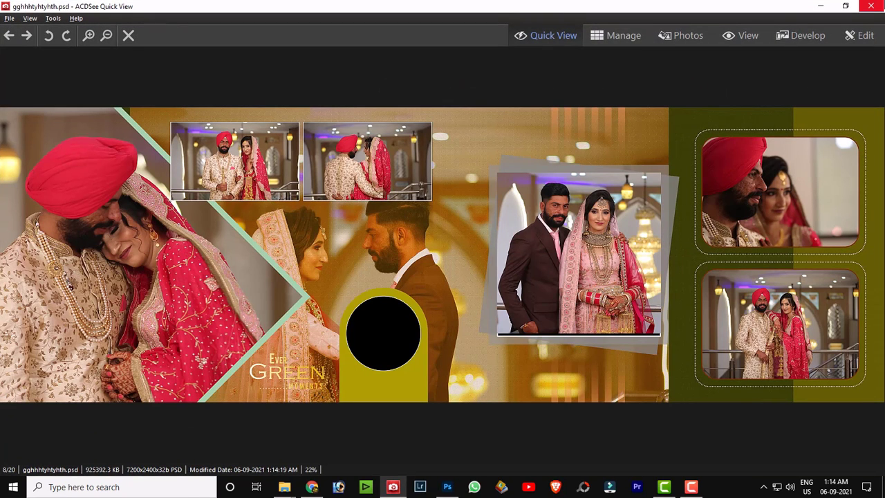
pyautogui.click(870, 7)
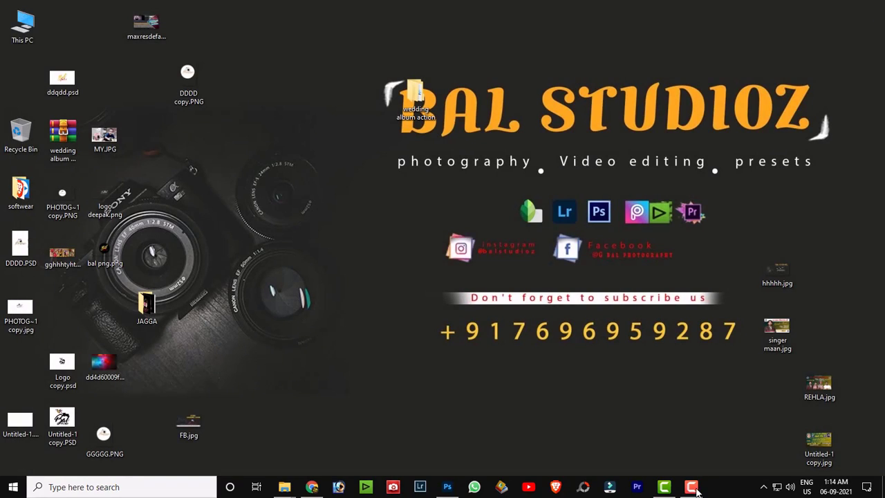